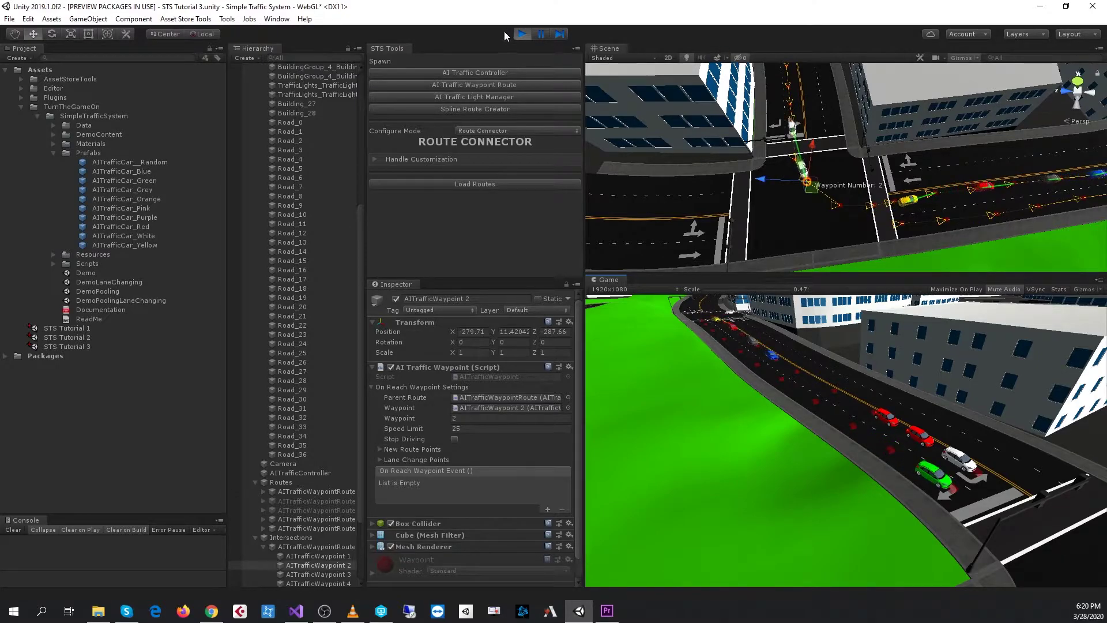
# Stop play mode and collapse the Environment group in the scene hierarchy
pyautogui.click(521, 34)
pyautogui.scroll(10, 337, 185)
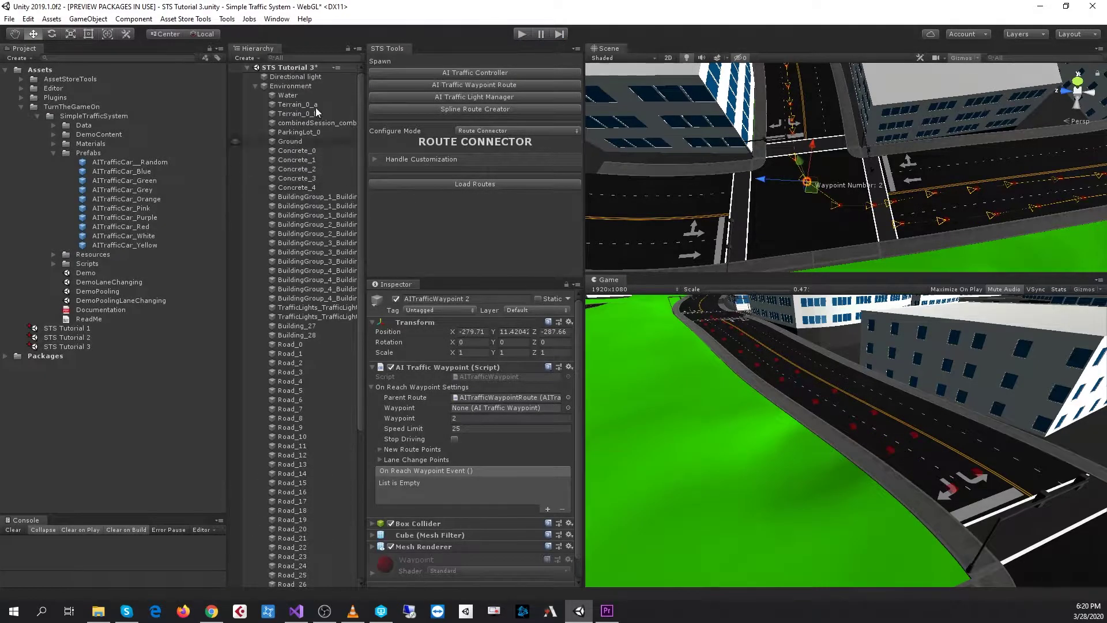
pyautogui.click(255, 85)
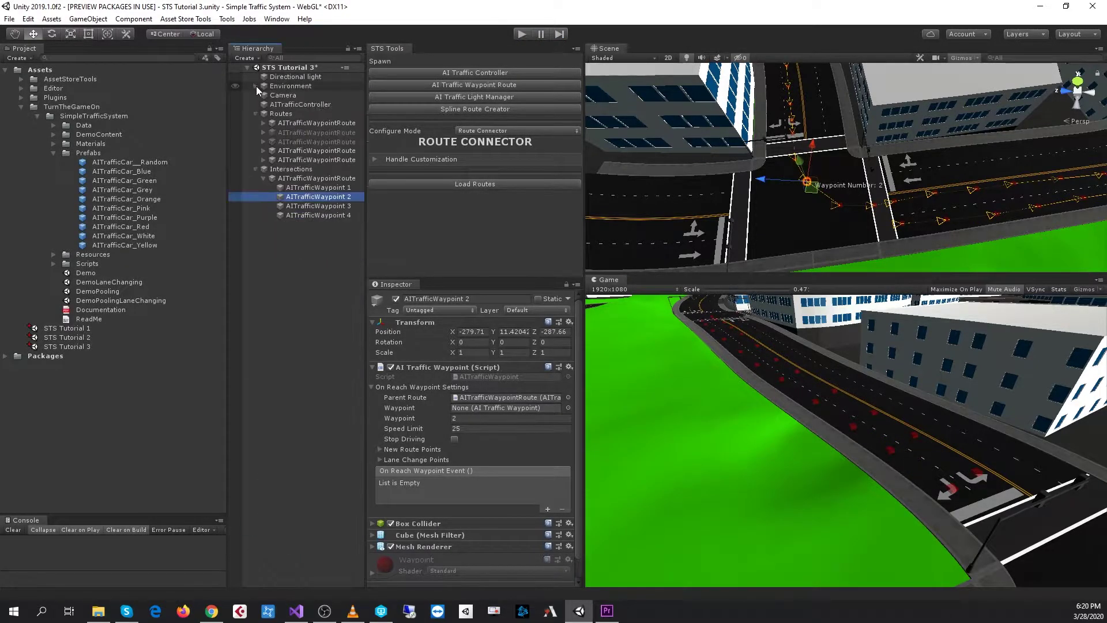
# Reactivate the two disabled AITrafficWaypointRoute objects under Routes
pyautogui.click(297, 132)
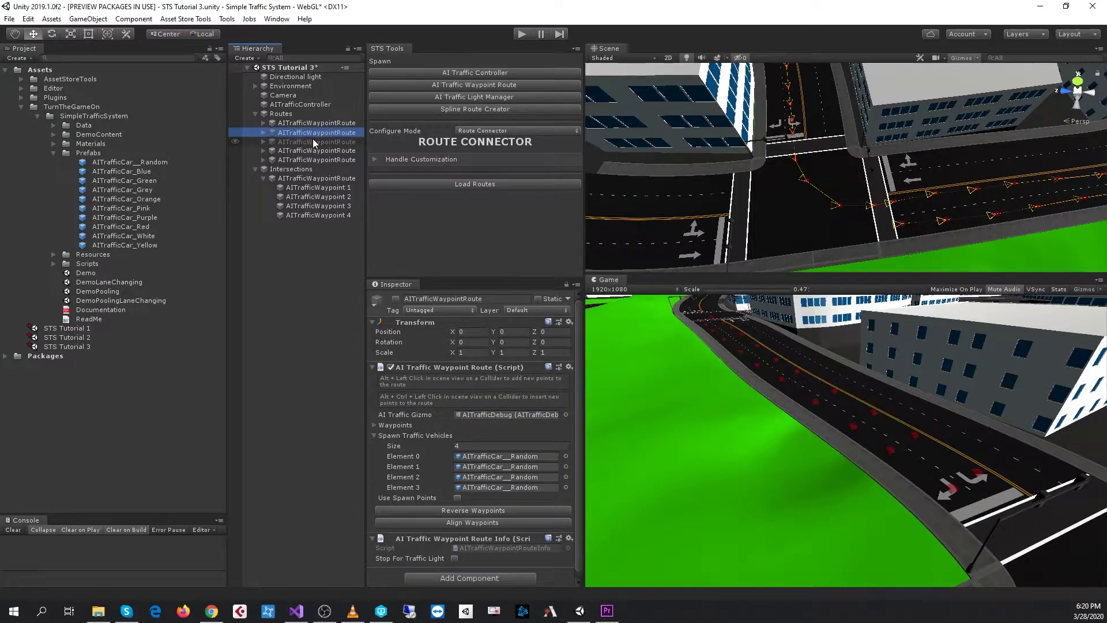
pyautogui.keyDown('shift'); pyautogui.click(312, 141); pyautogui.keyUp('shift')
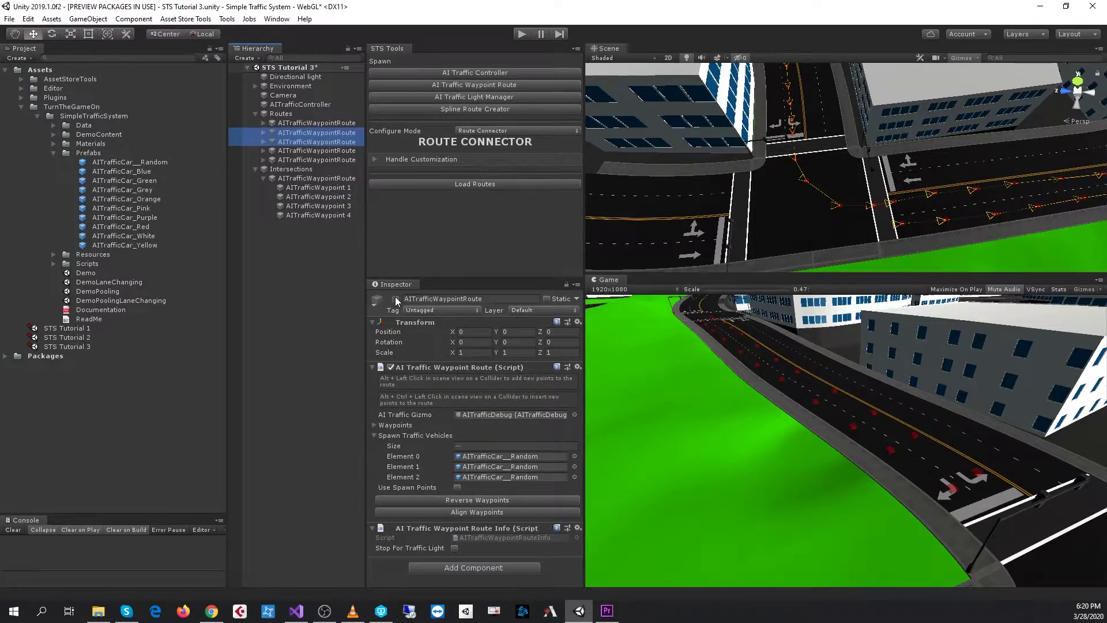
pyautogui.click(311, 310)
# Set the STS Configure Mode to Off and spawn an AI Traffic Light Manager
pyautogui.moveTo(766, 144); pyautogui.dragTo(714, 147, button='right')
pyautogui.click(529, 133)
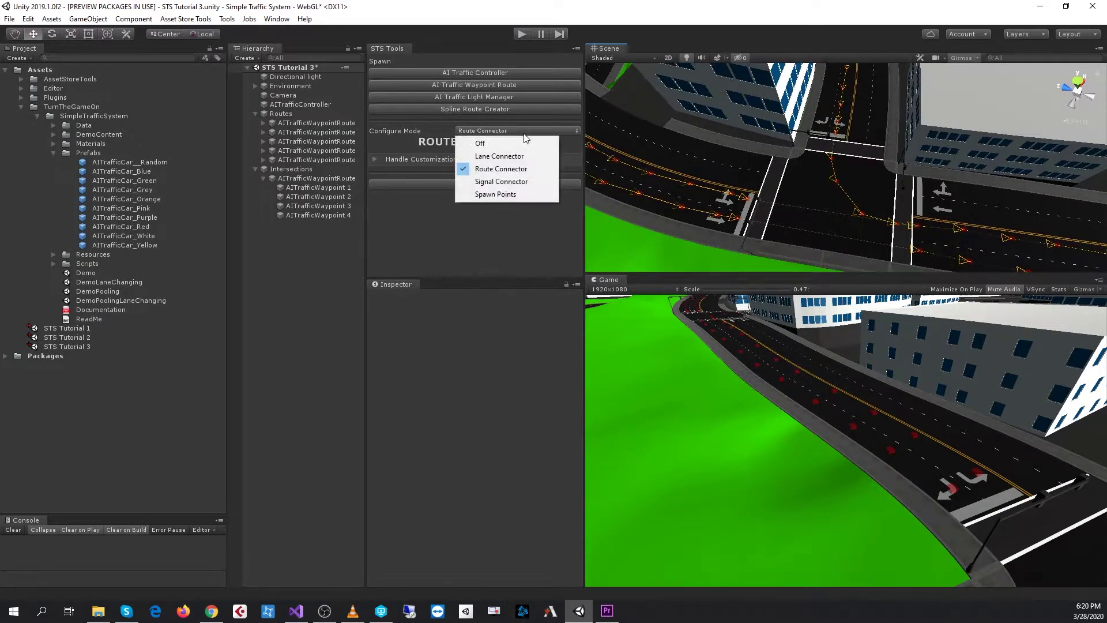
pyautogui.click(497, 139)
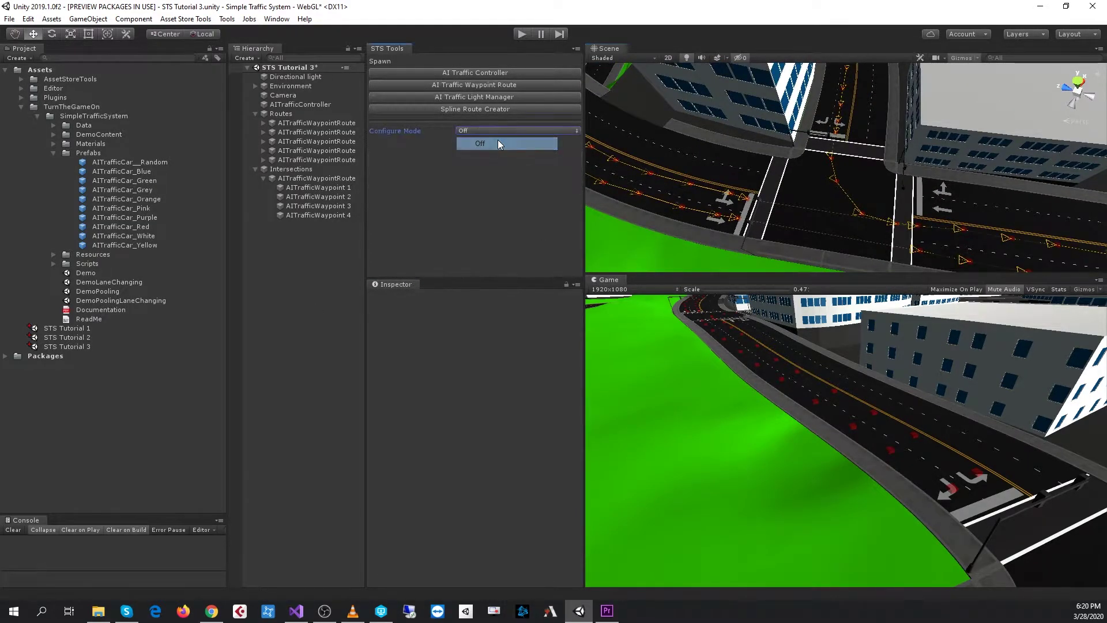
pyautogui.click(453, 98)
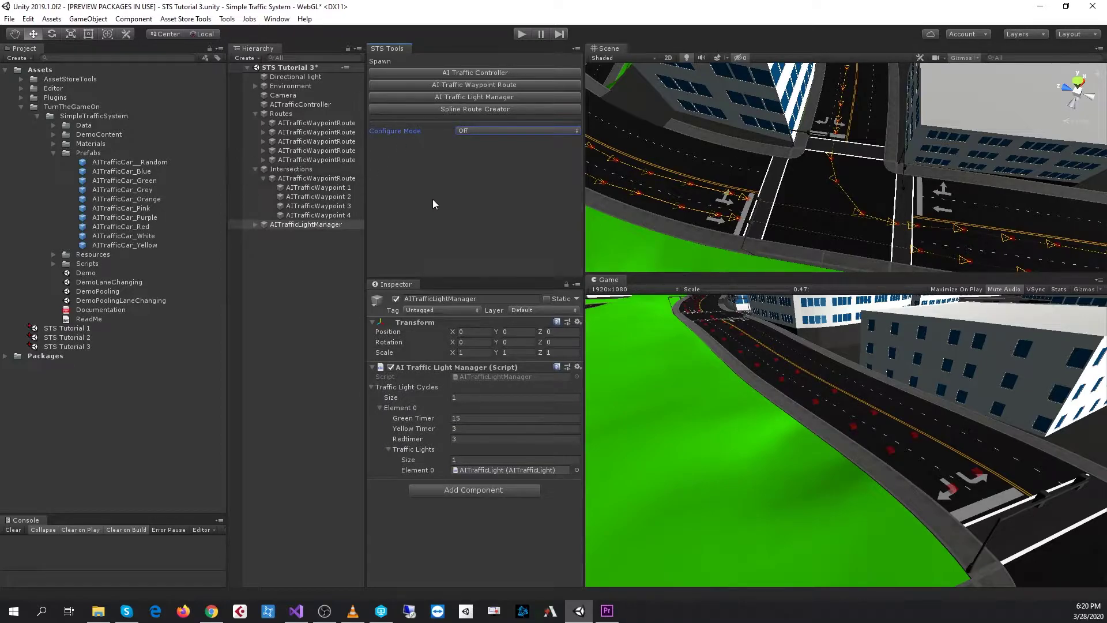
# Move the AITrafficLight under AITrafficLightManager out to the city's road network, at about X -289, Z -204
pyautogui.click(253, 225)
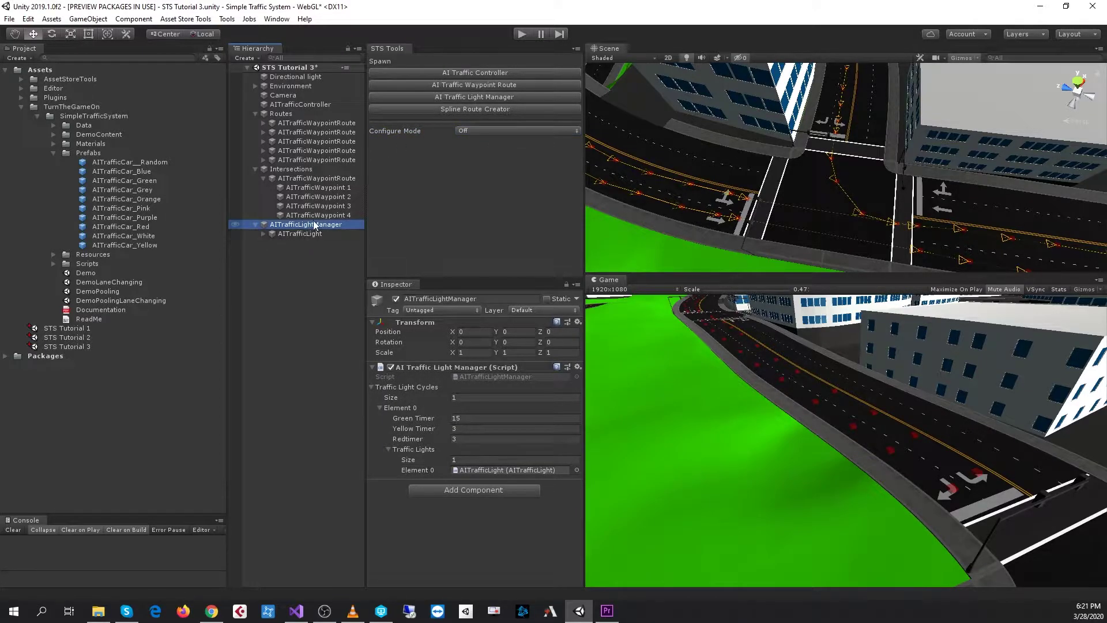
pyautogui.click(292, 234)
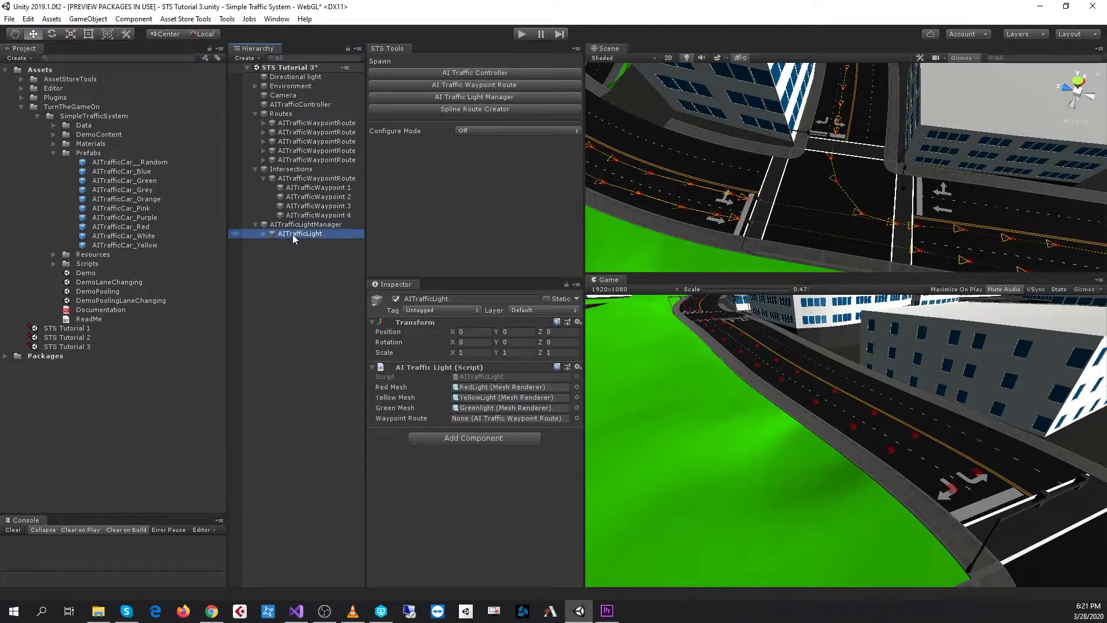
pyautogui.doubleClick(289, 234)
pyautogui.scroll(-10, 863, 171)
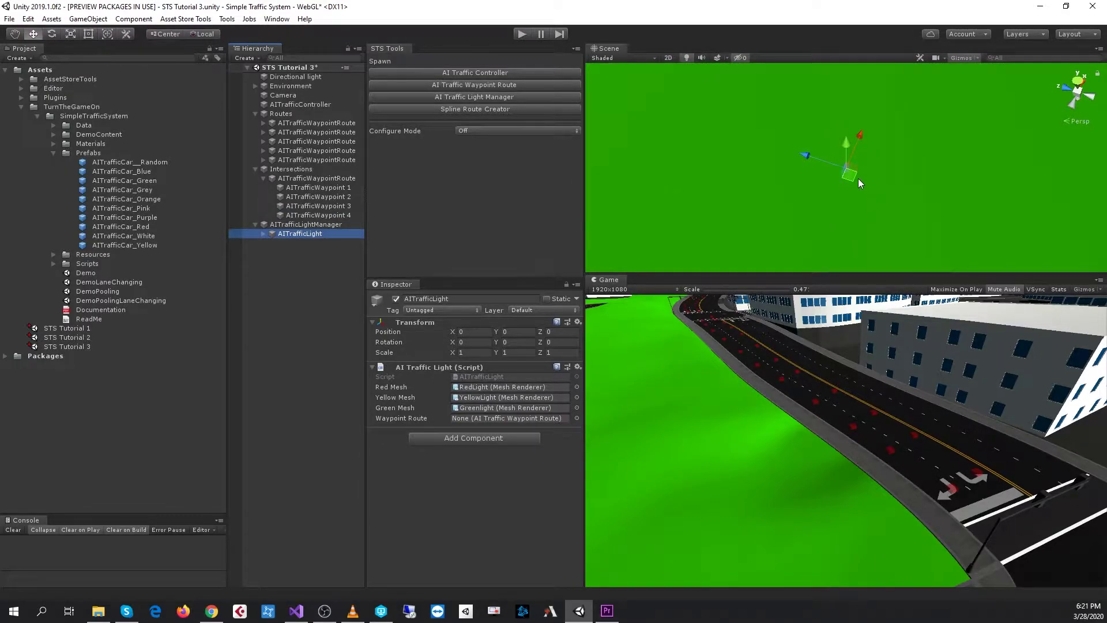
pyautogui.scroll(-3, 861, 178)
pyautogui.scroll(-6, 851, 182)
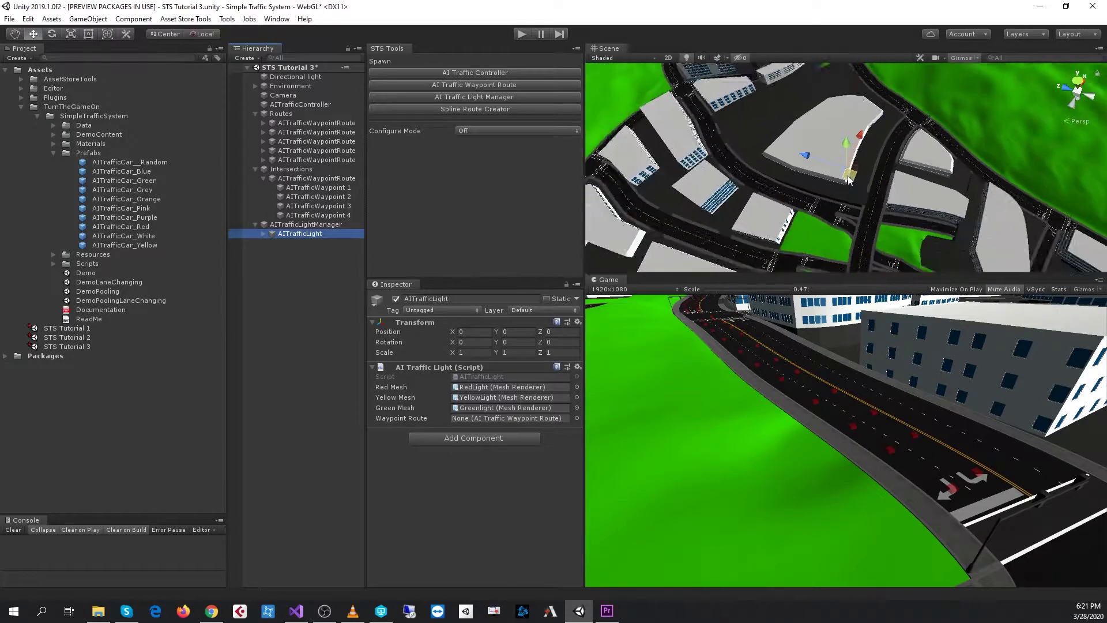
pyautogui.scroll(5, 852, 189)
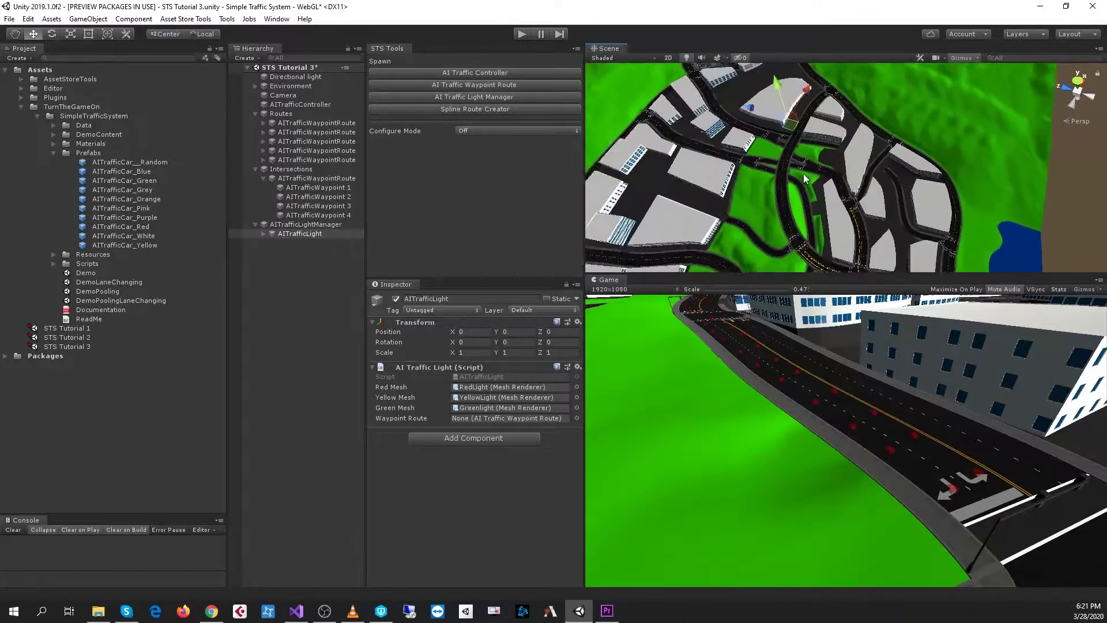
pyautogui.moveTo(742, 106); pyautogui.dragTo(808, 214)
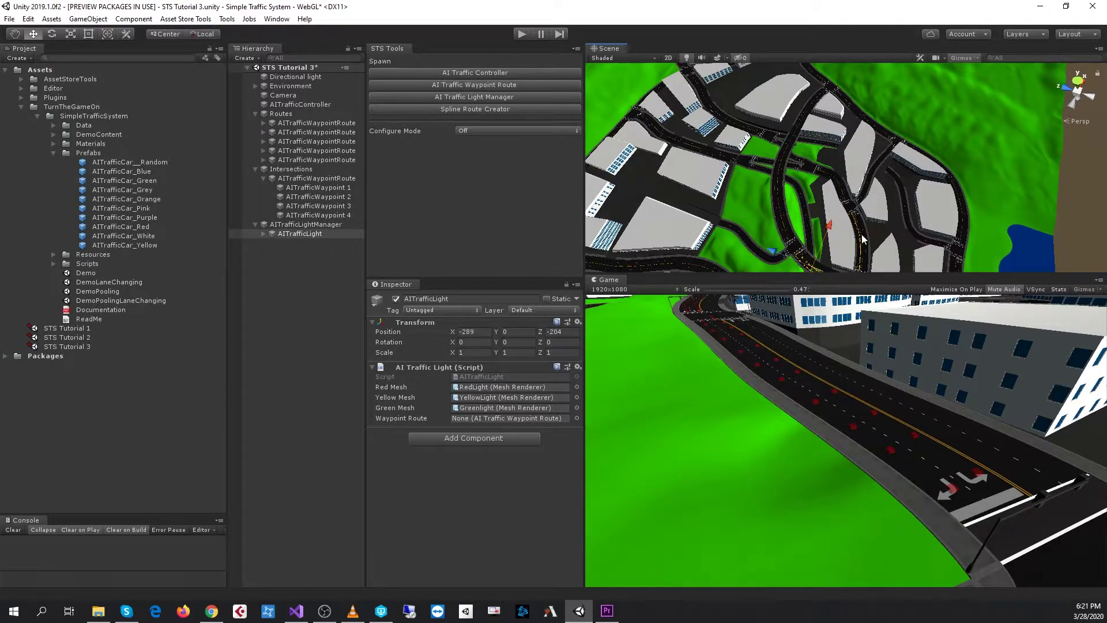
# Move the traffic light to the intersection at about Z -274.7 and raise it to about Y 18
pyautogui.moveTo(862, 235); pyautogui.dragTo(853, 169, button='middle')
pyautogui.scroll(4, 840, 177)
pyautogui.scroll(6, 841, 176)
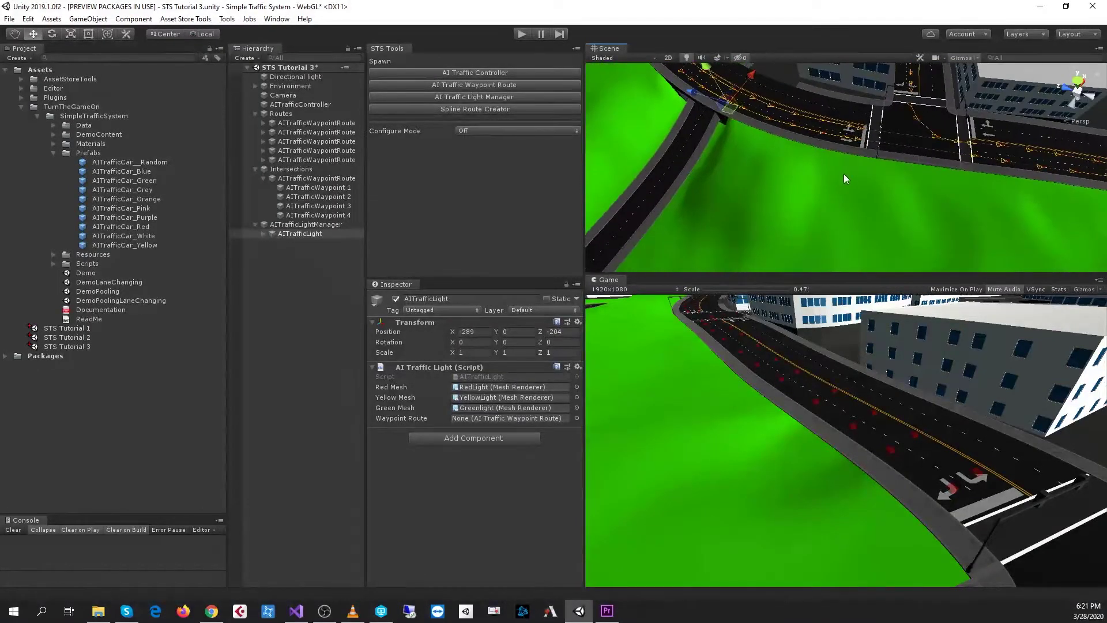
pyautogui.moveTo(653, 125); pyautogui.dragTo(807, 188)
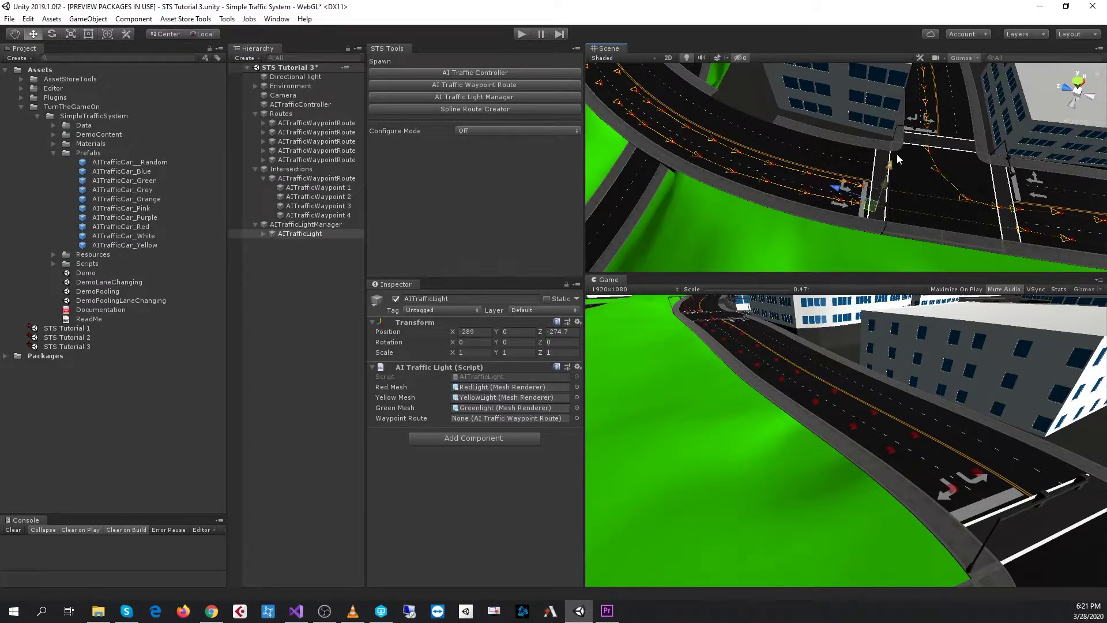
pyautogui.moveTo(876, 191); pyautogui.dragTo(882, 242, button='middle')
pyautogui.moveTo(900, 266); pyautogui.dragTo(916, 237, button='right')
pyautogui.moveTo(917, 238); pyautogui.dragTo(914, 184, button='middle')
pyautogui.moveTo(854, 117); pyautogui.dragTo(855, 45)
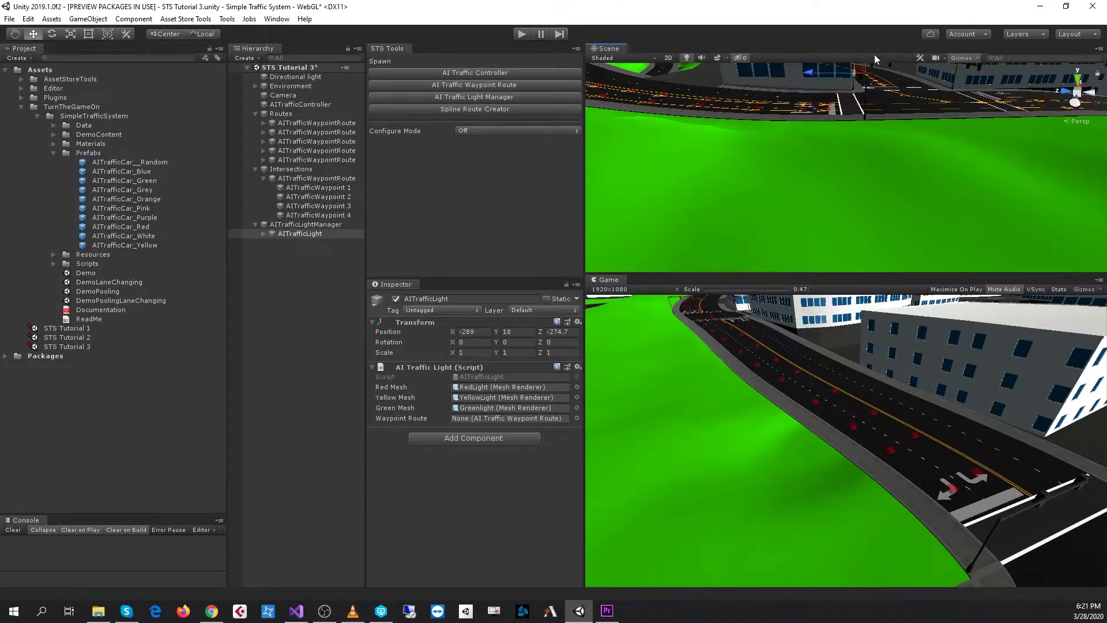
# Align the traffic light with the signal housing on the overhead pole at about X -291.75, Y 18.58, Z -275.35
pyautogui.press('f')
pyautogui.scroll(-3, 851, 147)
pyautogui.moveTo(851, 149); pyautogui.dragTo(936, 168, button='right')
pyautogui.moveTo(936, 168); pyautogui.dragTo(963, 147, button='middle')
pyautogui.scroll(-3, 962, 148)
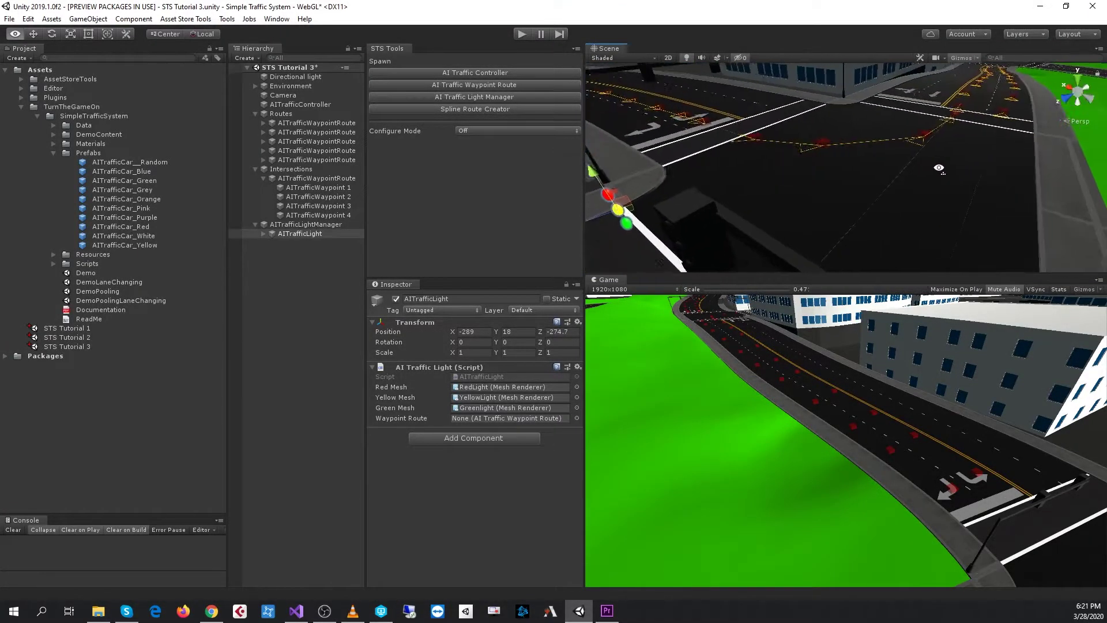
pyautogui.moveTo(821, 156); pyautogui.dragTo(850, 174, button='right')
pyautogui.moveTo(695, 151); pyautogui.dragTo(797, 144)
pyautogui.moveTo(798, 144); pyautogui.dragTo(930, 182, button='right')
pyautogui.moveTo(930, 182); pyautogui.dragTo(880, 161, button='middle')
pyautogui.moveTo(932, 170); pyautogui.dragTo(853, 140, button='right')
pyautogui.moveTo(845, 136); pyautogui.dragTo(845, 103)
pyautogui.moveTo(797, 156); pyautogui.dragTo(827, 147)
pyautogui.moveTo(882, 86); pyautogui.dragTo(851, 113)
# Nudge the traffic light to about X -291.8 to centre its lamps on the signal housing
pyautogui.scroll(6, 854, 154)
pyautogui.moveTo(854, 155); pyautogui.dragTo(945, 130, button='right')
pyautogui.moveTo(859, 178); pyautogui.dragTo(916, 171, button='middle')
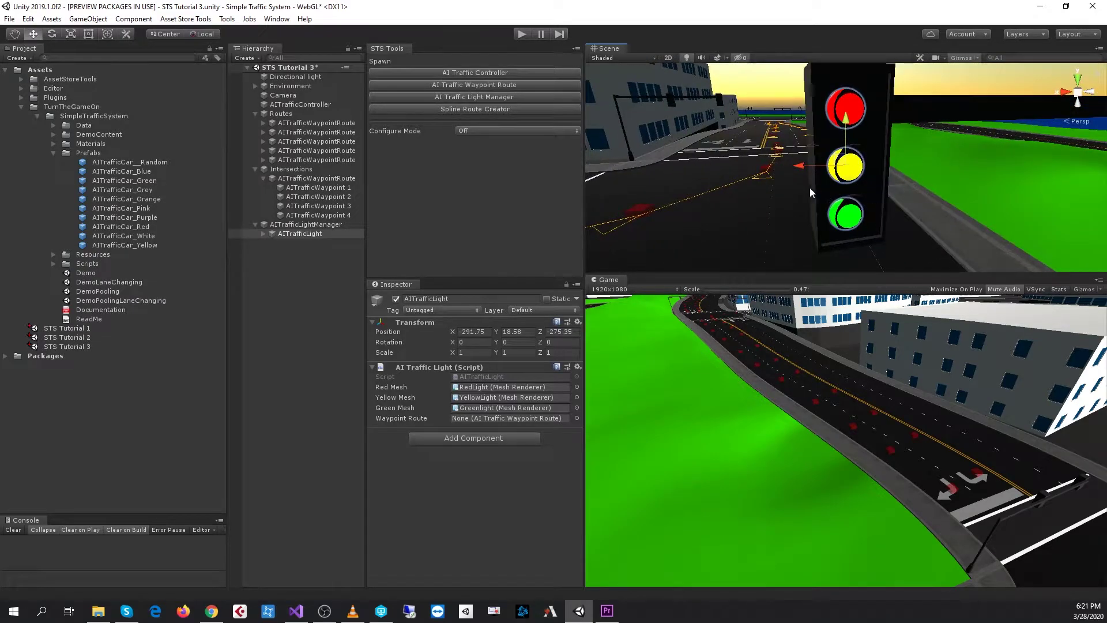
pyautogui.moveTo(812, 188); pyautogui.dragTo(828, 185, button='right')
pyautogui.moveTo(775, 171); pyautogui.dragTo(824, 150)
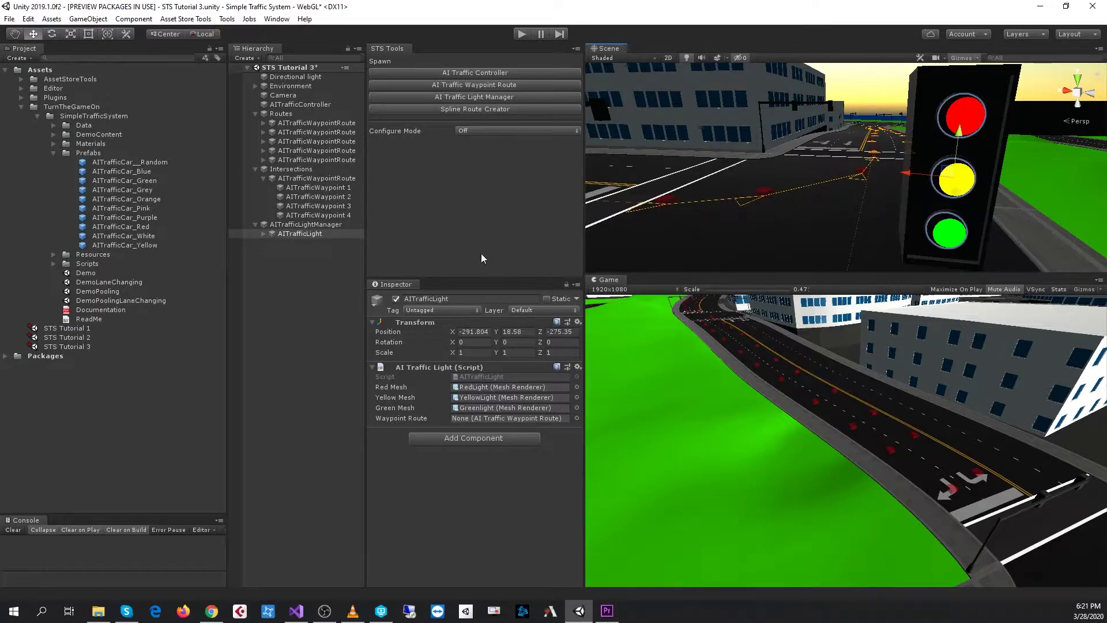
# Duplicate AITrafficLight and move the copy along X to the second signal housing on the pole, at about -296.78
pyautogui.scroll(-5, 977, 185)
pyautogui.moveTo(977, 184); pyautogui.dragTo(889, 180, button='middle')
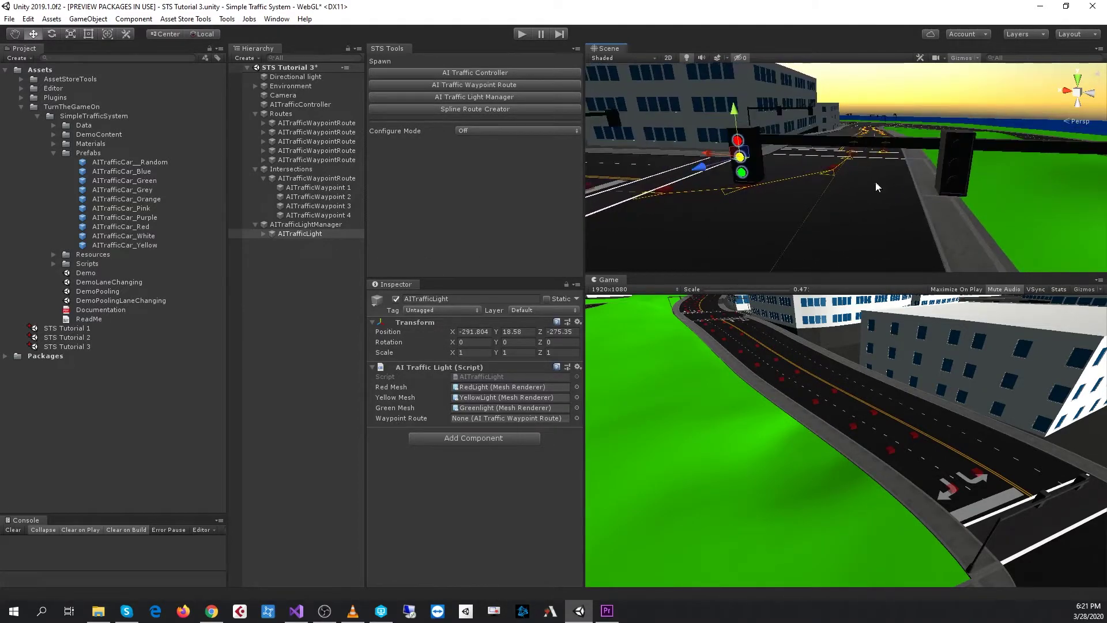
pyautogui.click(302, 225)
pyautogui.click(305, 234)
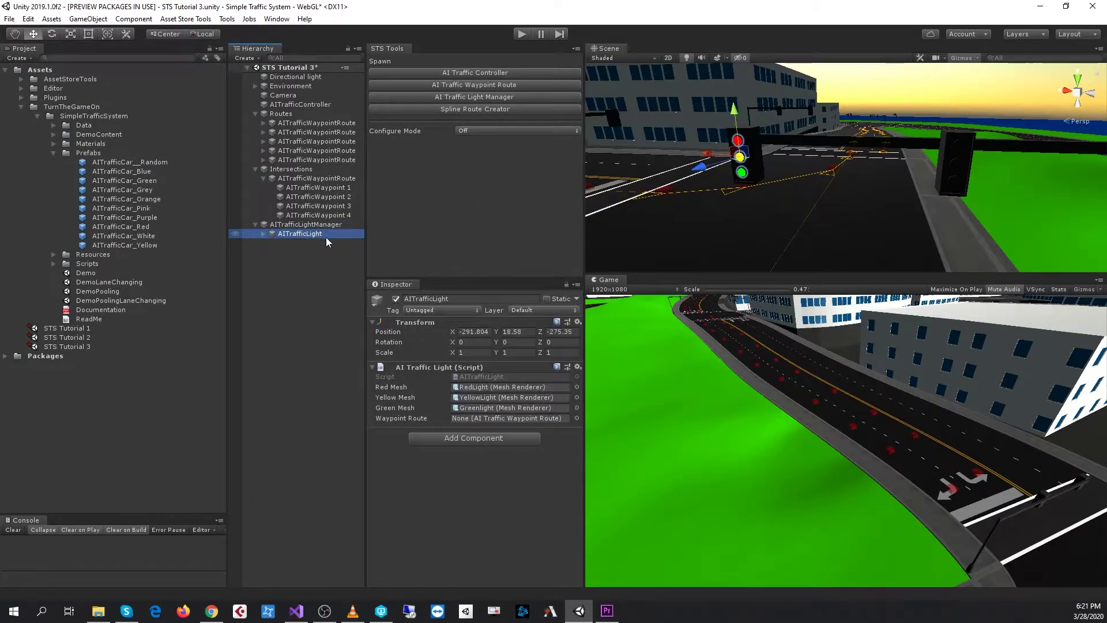
pyautogui.moveTo(888, 153); pyautogui.dragTo(861, 179, button='right')
pyautogui.scroll(-3, 861, 180)
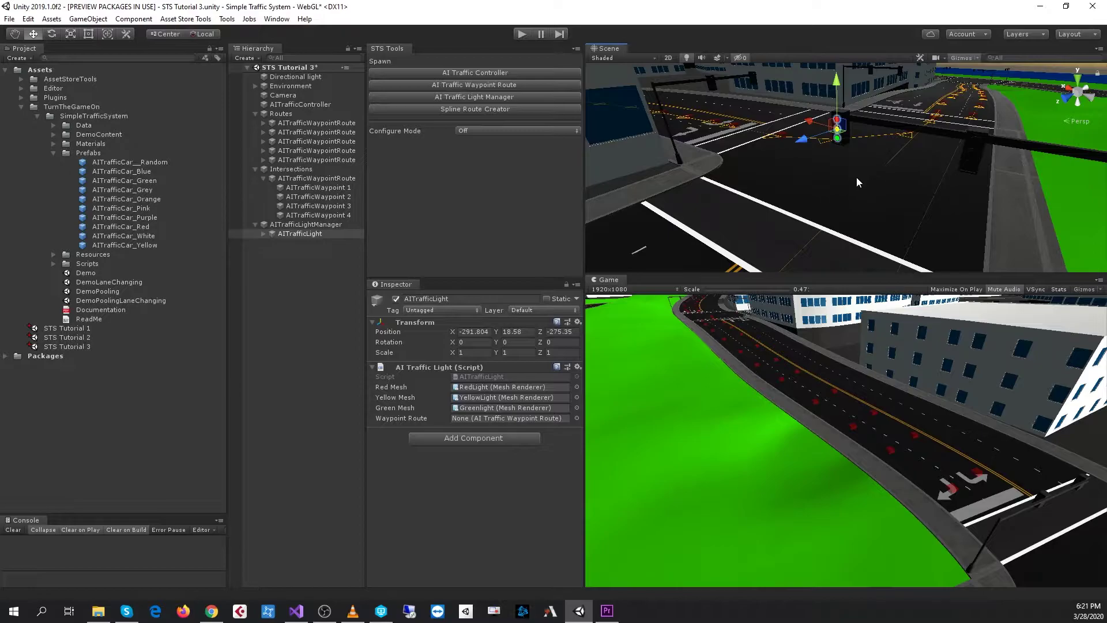
pyautogui.click(292, 233)
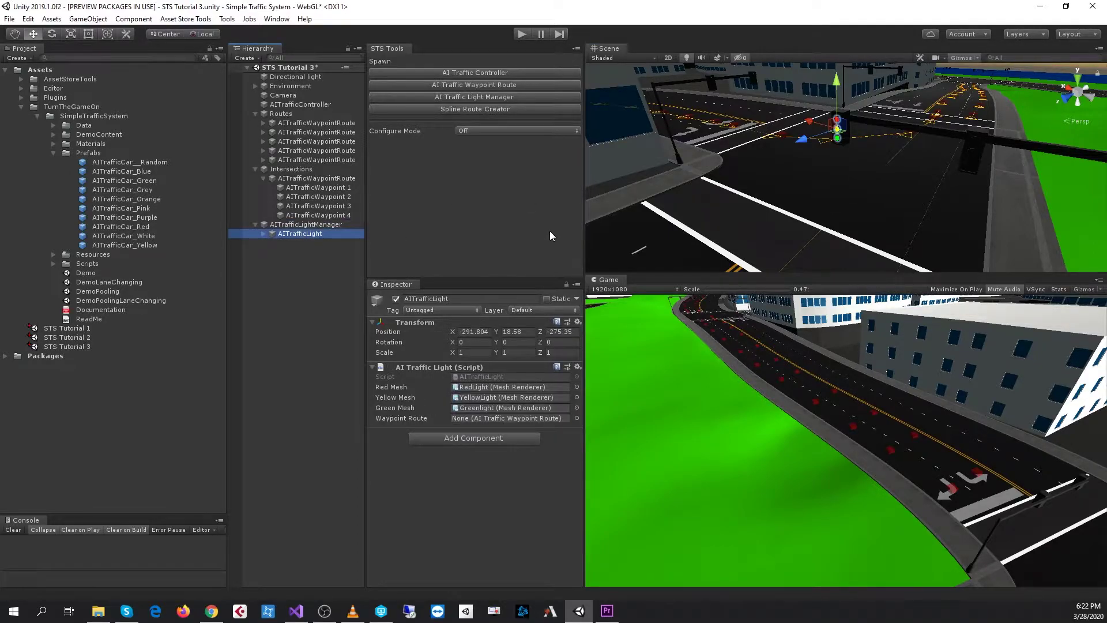
pyautogui.hotkey('ctrl', 'd')
pyautogui.moveTo(811, 119); pyautogui.dragTo(928, 148)
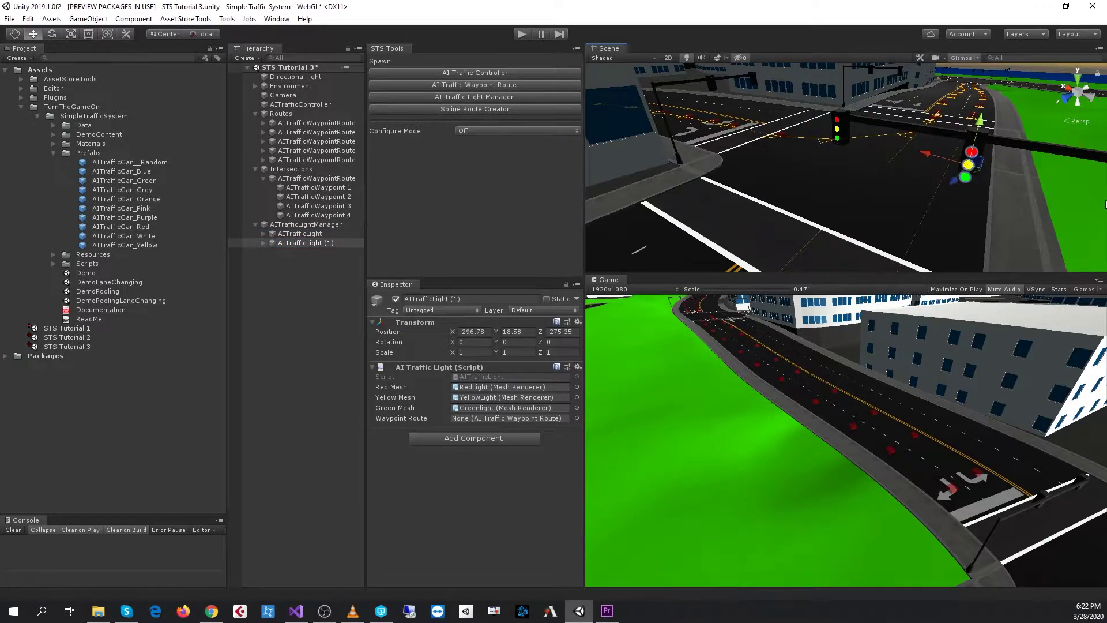
# Fit AITrafficLight (1) onto the face of the second signal housing at about X -296.63, Z -276.3
pyautogui.press('f')
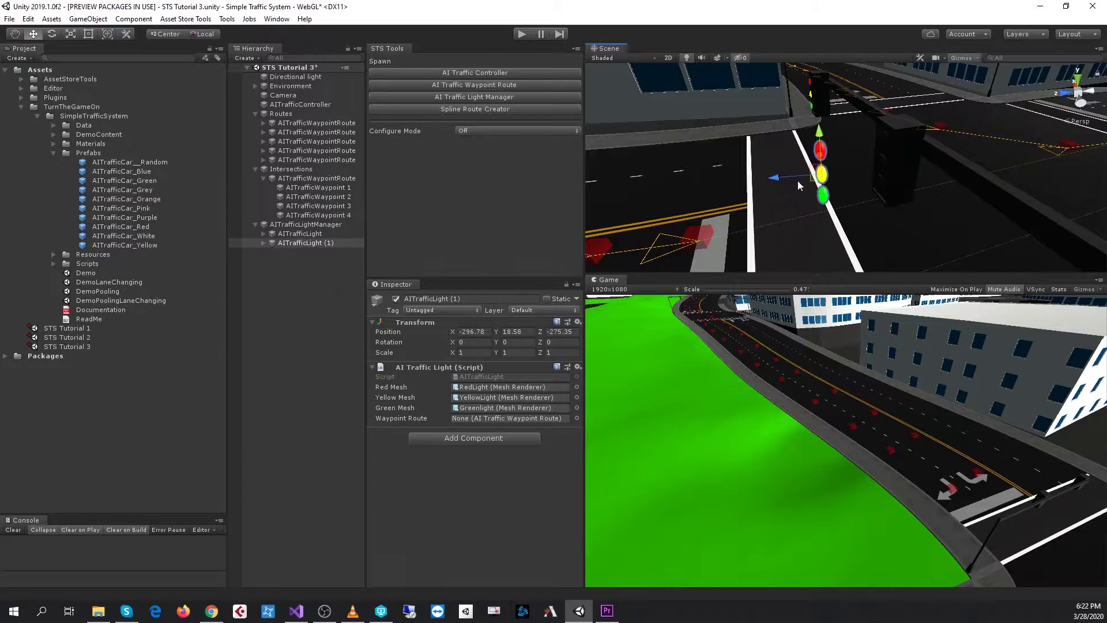
pyautogui.moveTo(773, 176); pyautogui.dragTo(875, 145)
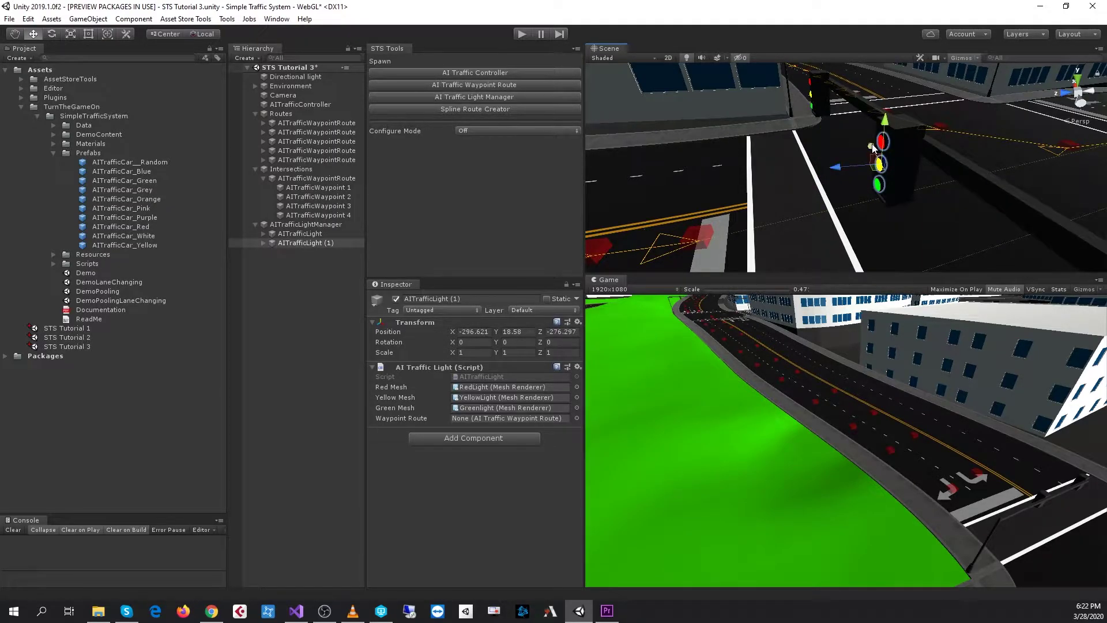
pyautogui.press('f')
pyautogui.moveTo(895, 155); pyautogui.dragTo(95, 152, button='right')
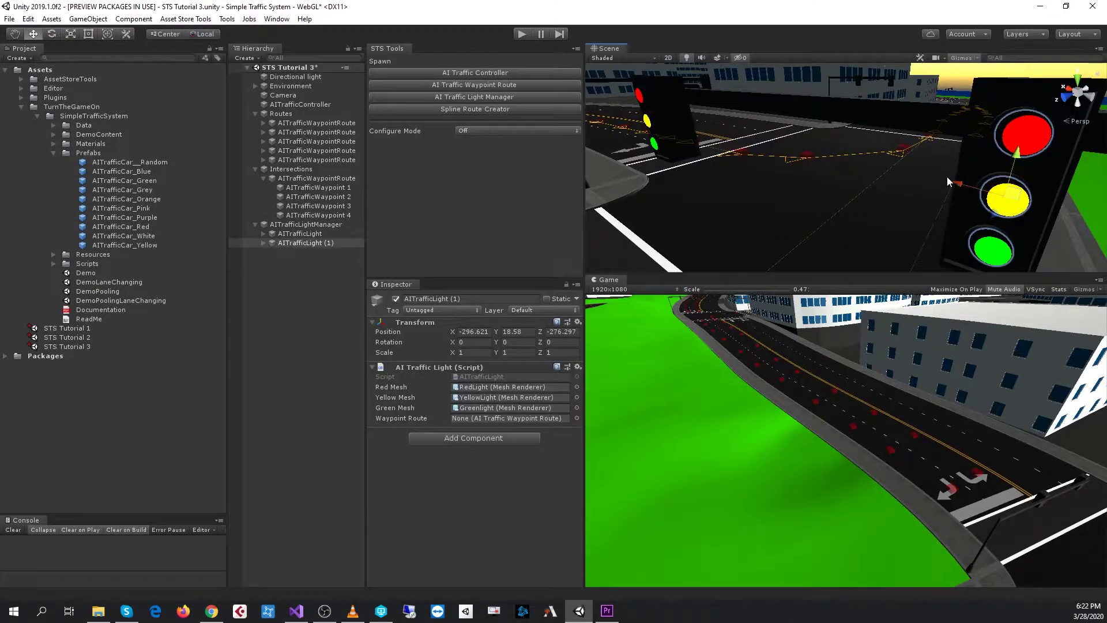
pyautogui.moveTo(951, 179); pyautogui.dragTo(963, 179)
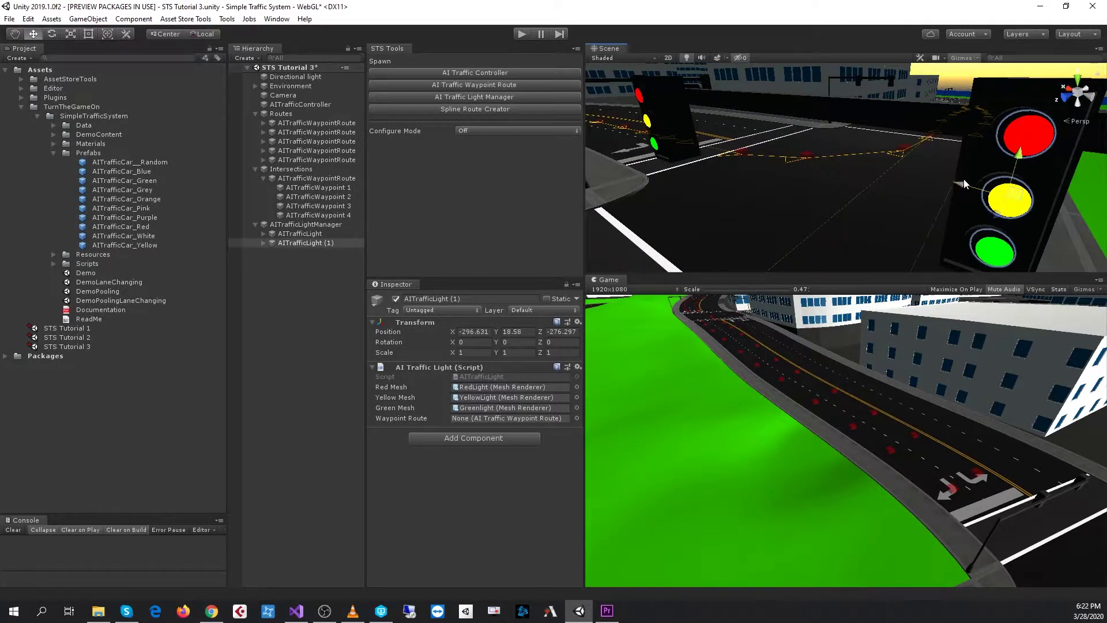
# Duplicate AITrafficLight (1) to make a third traffic light for the next road at the intersection
pyautogui.scroll(-8, 963, 179)
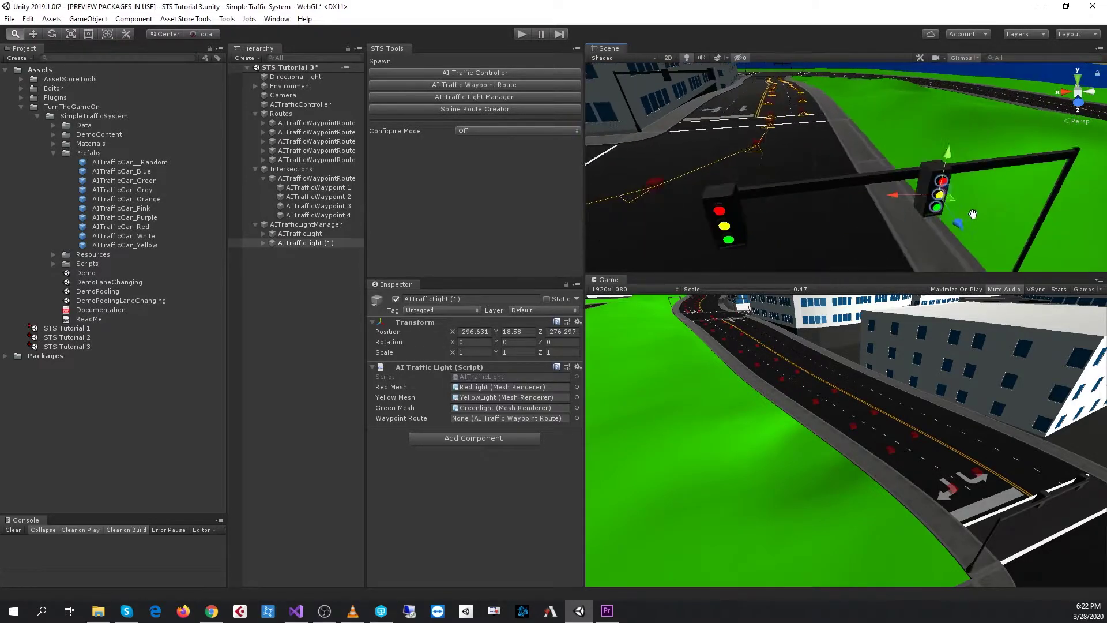
pyautogui.keyDown('alt'); pyautogui.moveTo(972, 214); pyautogui.dragTo(768, 175, button='right'); pyautogui.keyUp('alt')
pyautogui.keyDown('alt'); pyautogui.moveTo(767, 174); pyautogui.dragTo(1007, 181); pyautogui.keyUp('alt')
pyautogui.moveTo(1008, 182)
pyautogui.mouseDown(button='right')
pyautogui.moveTo(901, 160)
pyautogui.moveTo(1031, 193)
pyautogui.moveTo(1020, 193)
pyautogui.mouseUp(button='right')
pyautogui.moveTo(945, 196); pyautogui.dragTo(899, 170, button='middle')
pyautogui.scroll(4, 870, 175)
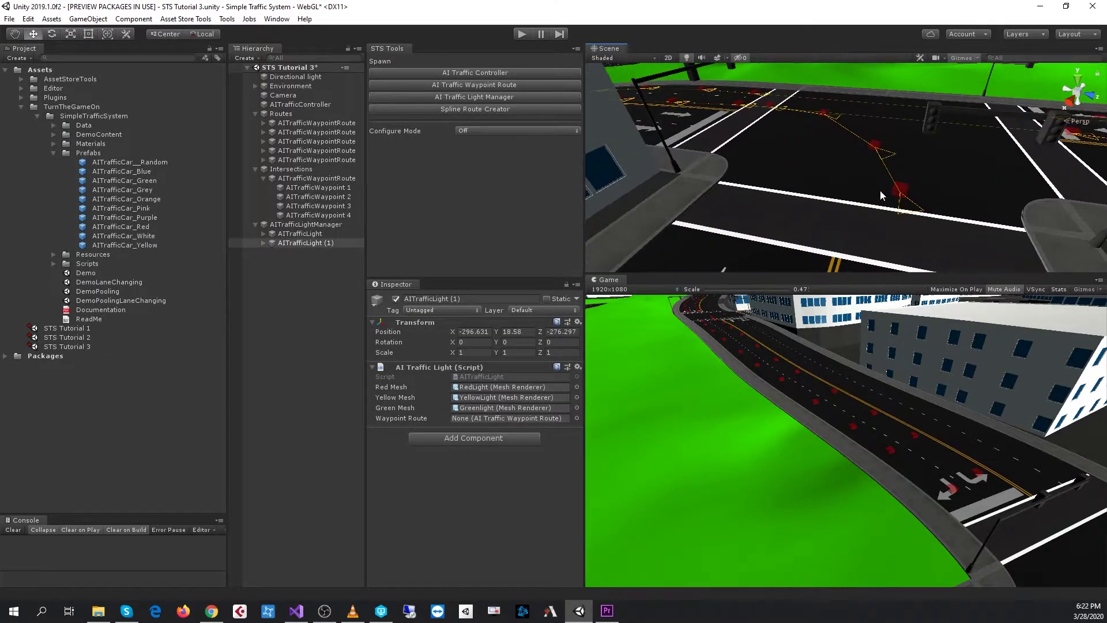
pyautogui.scroll(-3, 877, 189)
pyautogui.click(324, 243)
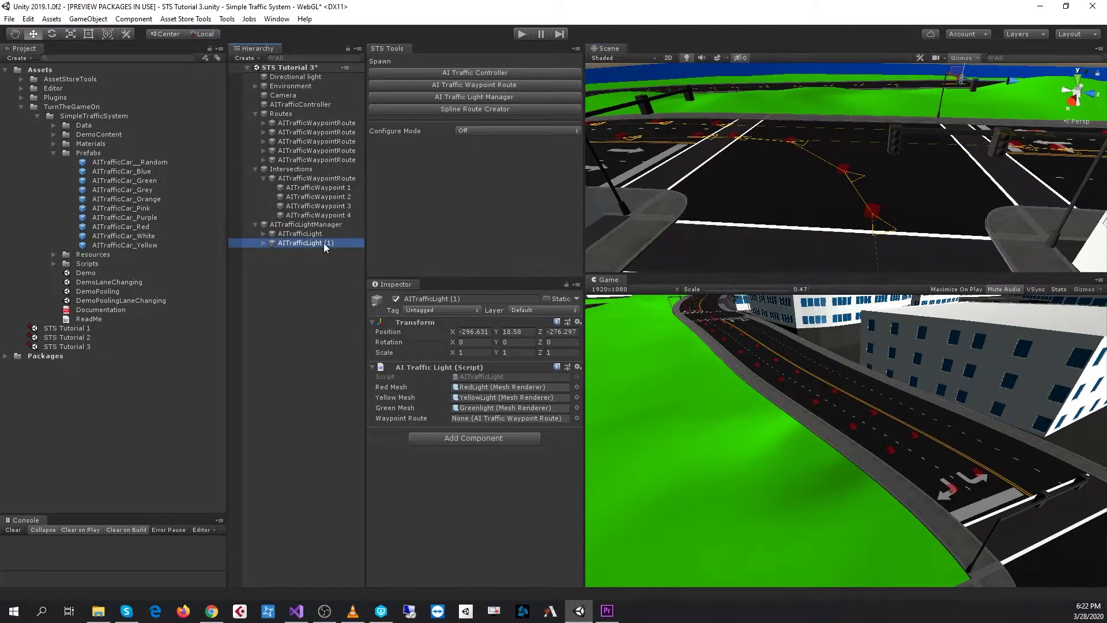
pyautogui.hotkey('ctrl', 'd')
# Move AITrafficLight (2) to the signal housing over the adjoining road, at about X -271.33, Z -282.63
pyautogui.scroll(2, 954, 141)
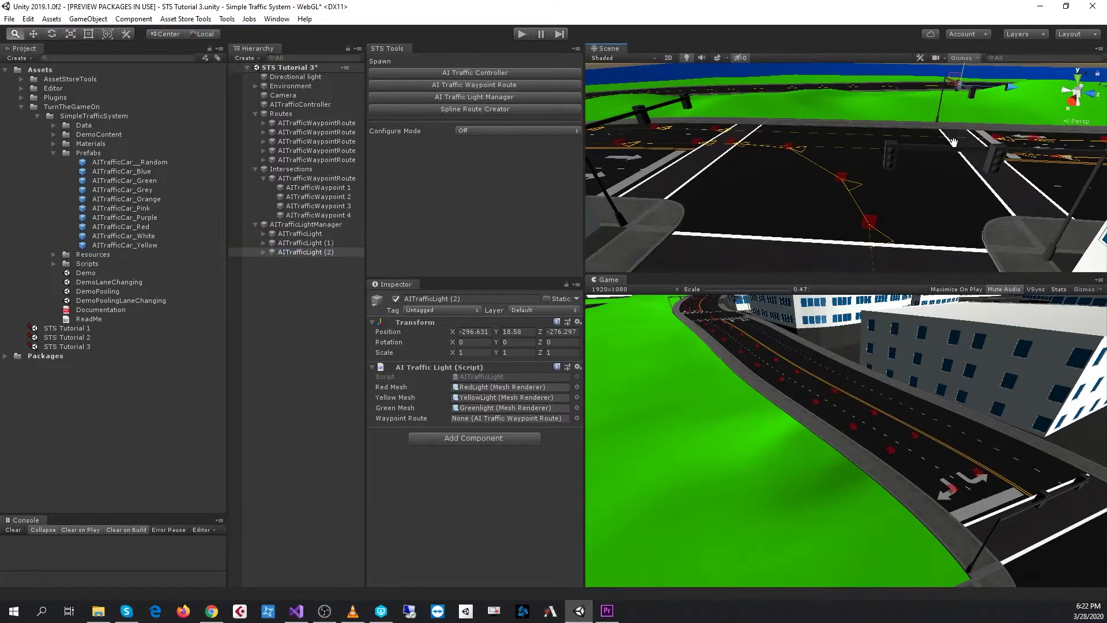
pyautogui.moveTo(954, 143); pyautogui.dragTo(909, 206, button='middle')
pyautogui.scroll(-3, 908, 206)
pyautogui.moveTo(919, 143); pyautogui.dragTo(901, 188)
pyautogui.moveTo(979, 249); pyautogui.dragTo(820, 269)
pyautogui.scroll(3, 826, 262)
pyautogui.press('f')
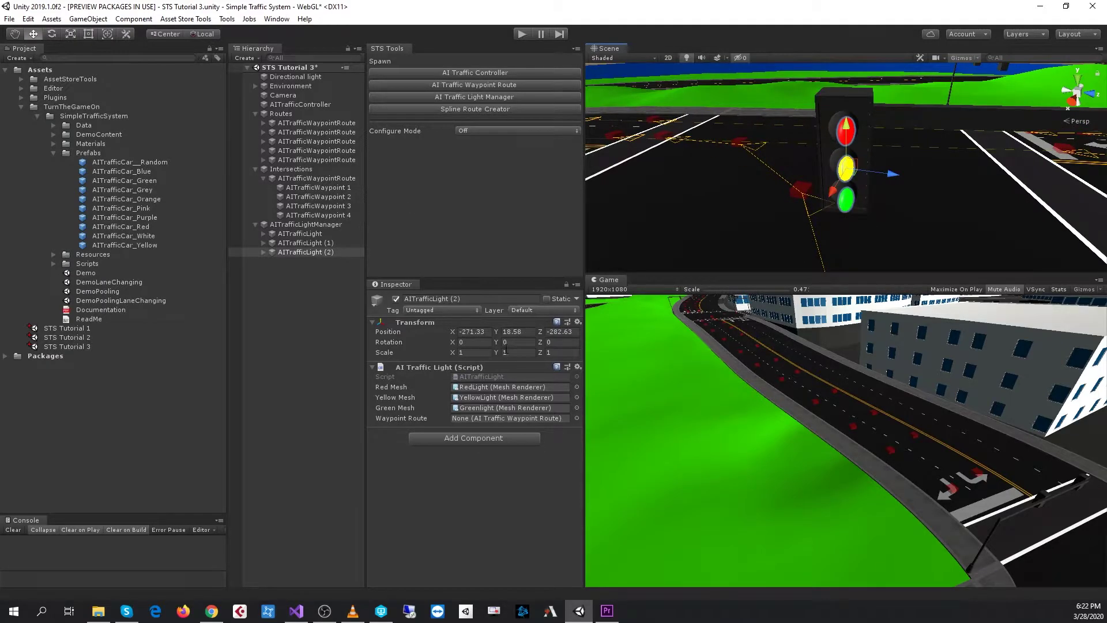
# Rotate AITrafficLight (2) to 75.27 about Y and seat it on its housing at about X -271.45, Z -282.68
pyautogui.moveTo(493, 343); pyautogui.dragTo(849, 365)
pyautogui.moveTo(845, 195); pyautogui.dragTo(796, 166)
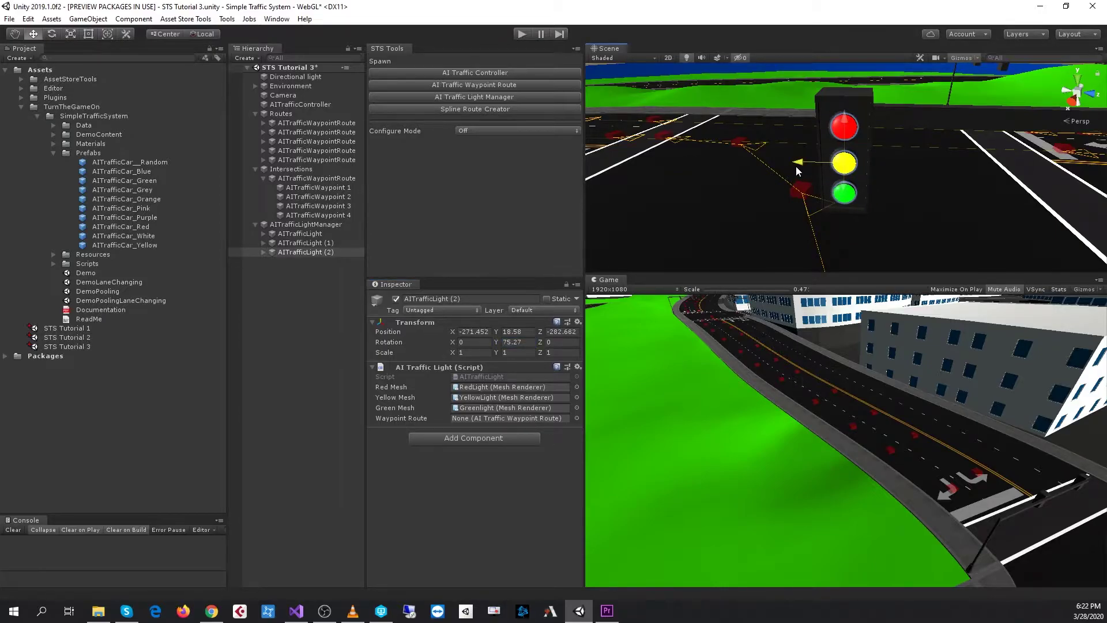
pyautogui.click(324, 236)
pyautogui.click(323, 244)
pyautogui.click(321, 252)
pyautogui.scroll(-10, 894, 216)
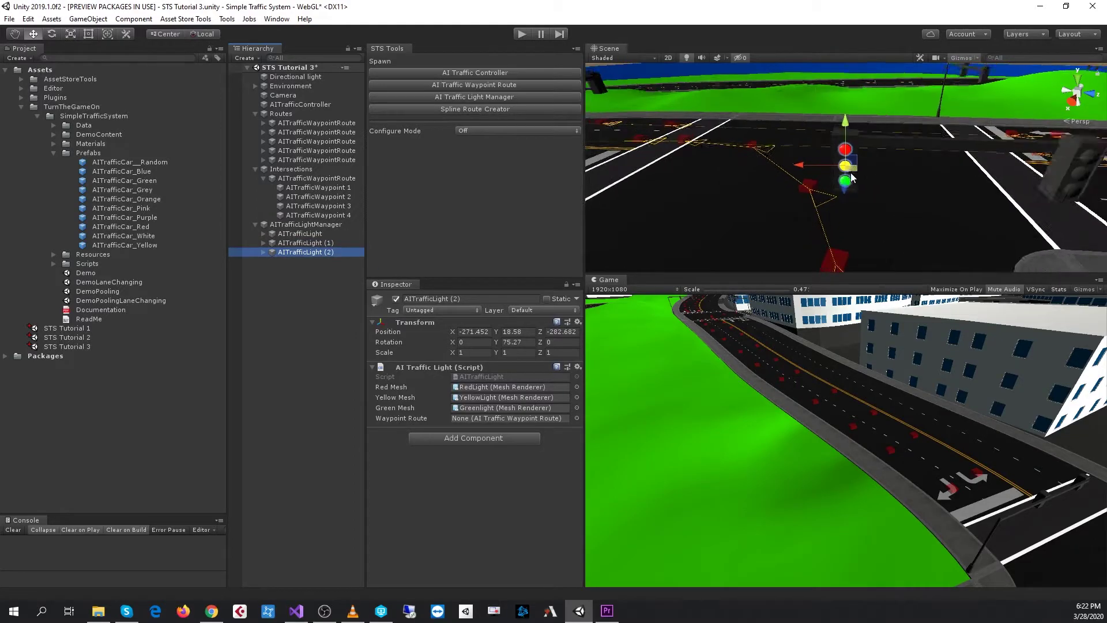
# Set the Configure Mode to Signal Connector and load the scene's lights and routes
pyautogui.moveTo(886, 159); pyautogui.dragTo(880, 188, button='right')
pyautogui.moveTo(879, 188); pyautogui.dragTo(911, 198, button='middle')
pyautogui.scroll(8, 911, 199)
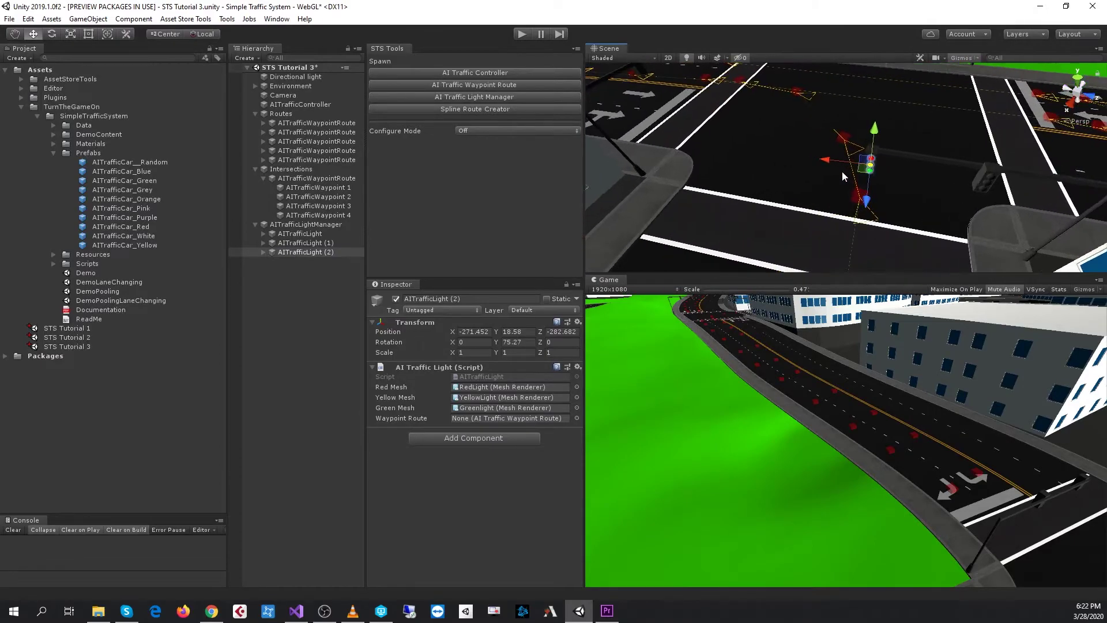
pyautogui.moveTo(891, 164); pyautogui.dragTo(881, 137, button='right')
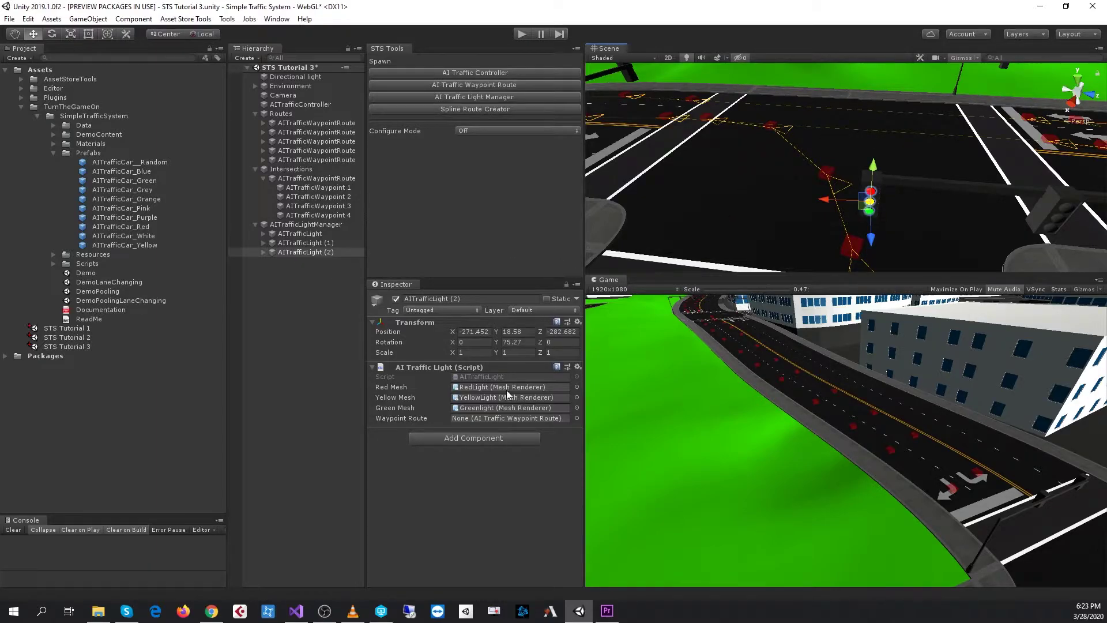
pyautogui.click(416, 321)
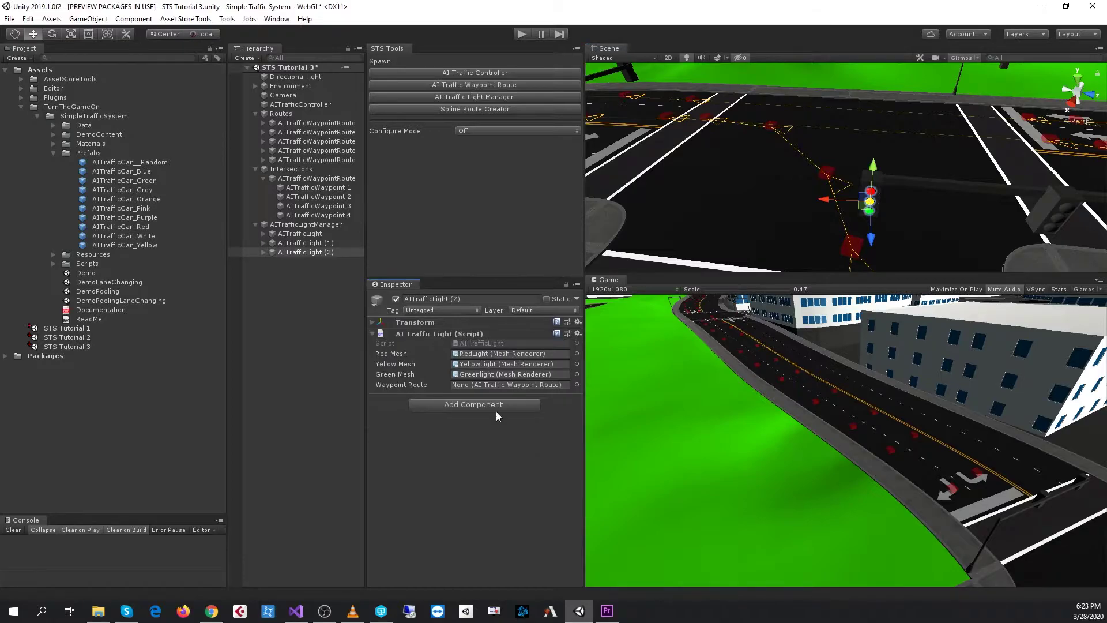
pyautogui.click(417, 333)
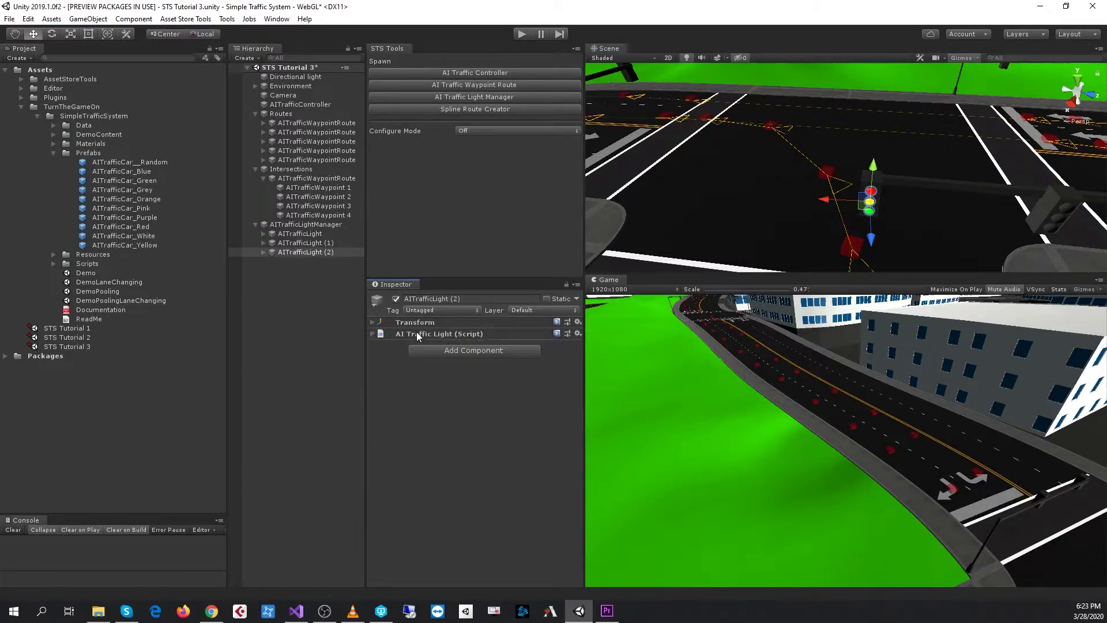
pyautogui.click(490, 129)
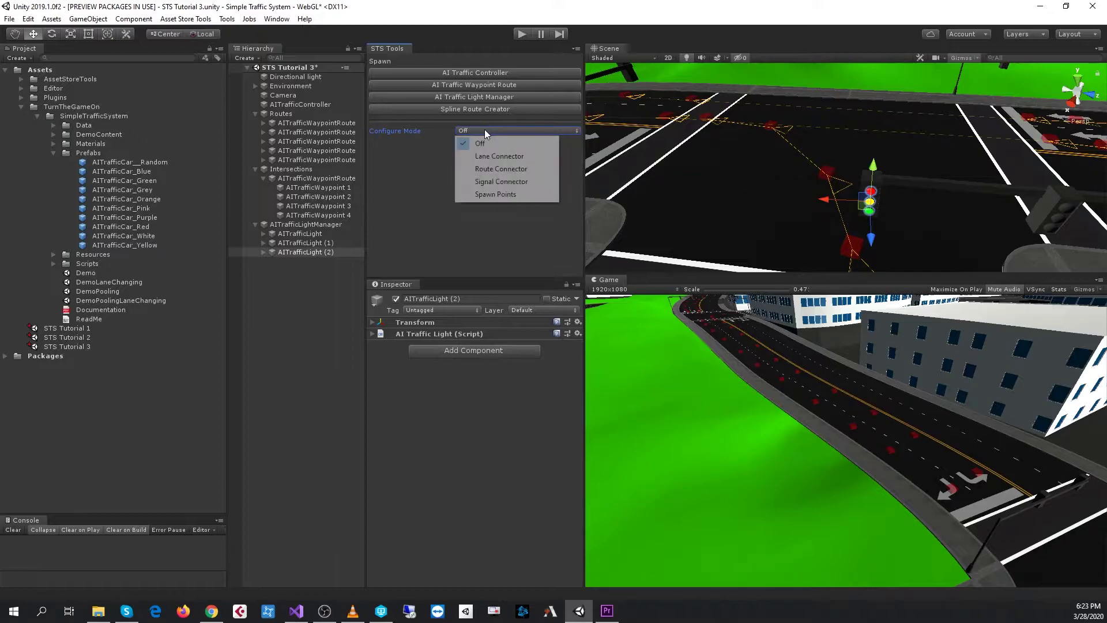
pyautogui.click(485, 182)
pyautogui.click(467, 185)
# Connect AITrafficLight (2) to the waypoint route ending at the adjoining road's stop line
pyautogui.moveTo(699, 188)
pyautogui.mouseDown(button='right')
pyautogui.moveTo(719, 174)
pyautogui.moveTo(856, 177)
pyautogui.moveTo(688, 169)
pyautogui.mouseUp(button='right')
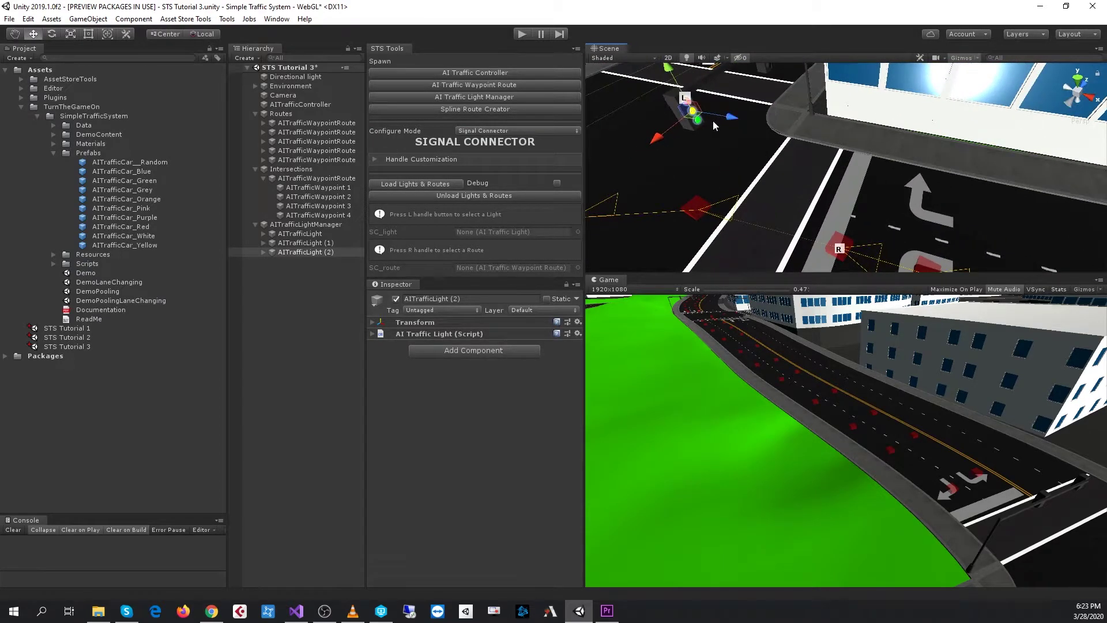
pyautogui.click(685, 100)
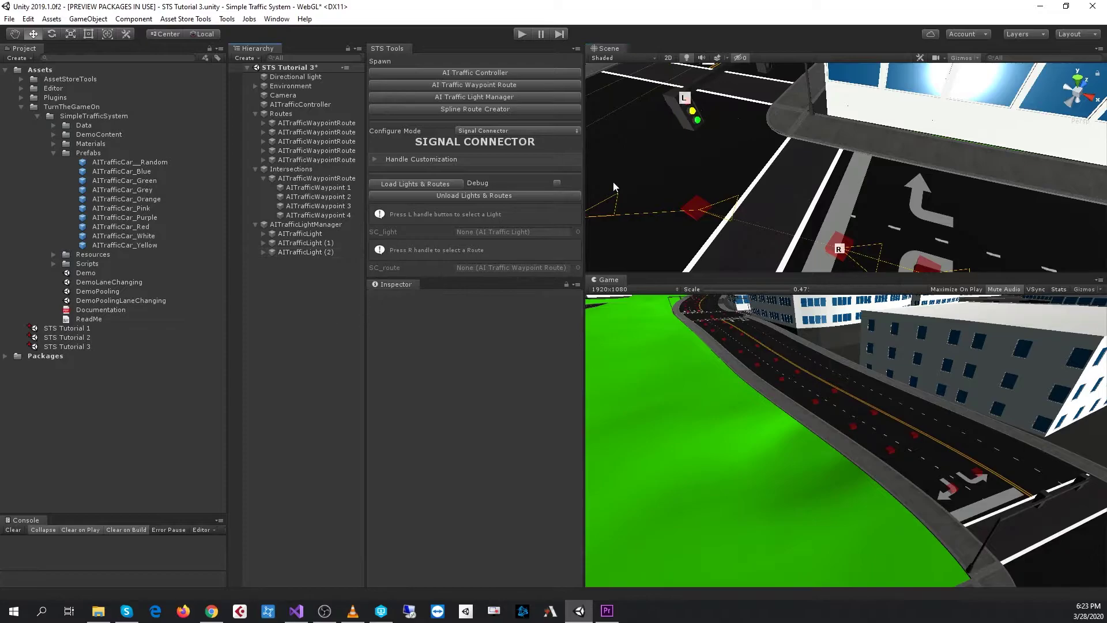
pyautogui.click(682, 98)
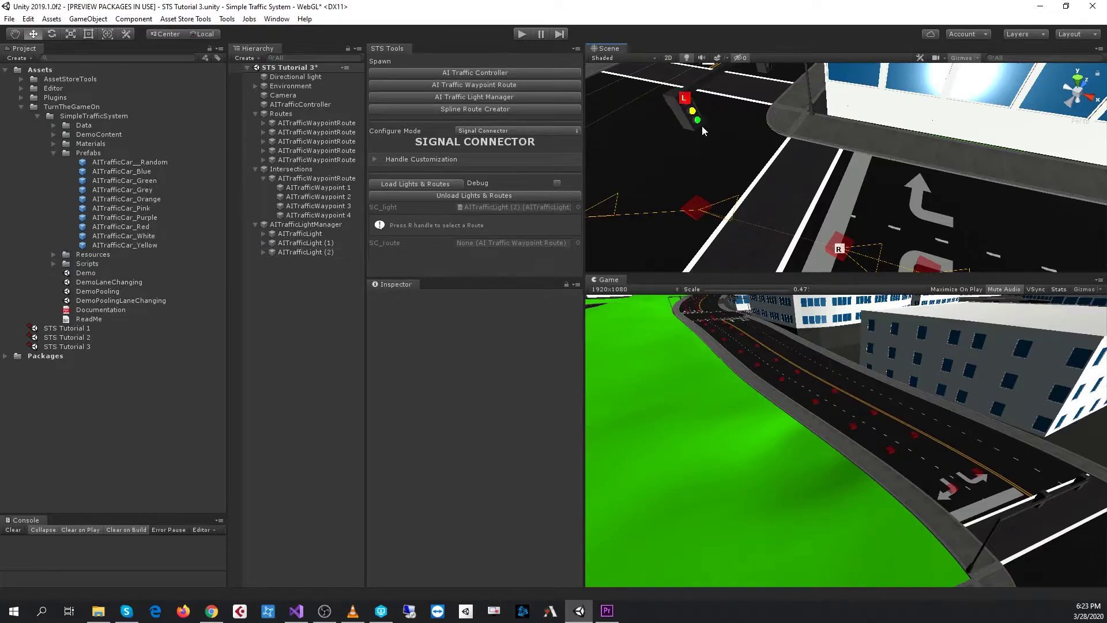
pyautogui.moveTo(837, 250)
pyautogui.mouseDown(button='right')
pyautogui.moveTo(891, 277)
pyautogui.moveTo(951, 210)
pyautogui.moveTo(842, 240)
pyautogui.mouseUp(button='right')
pyautogui.click(833, 238)
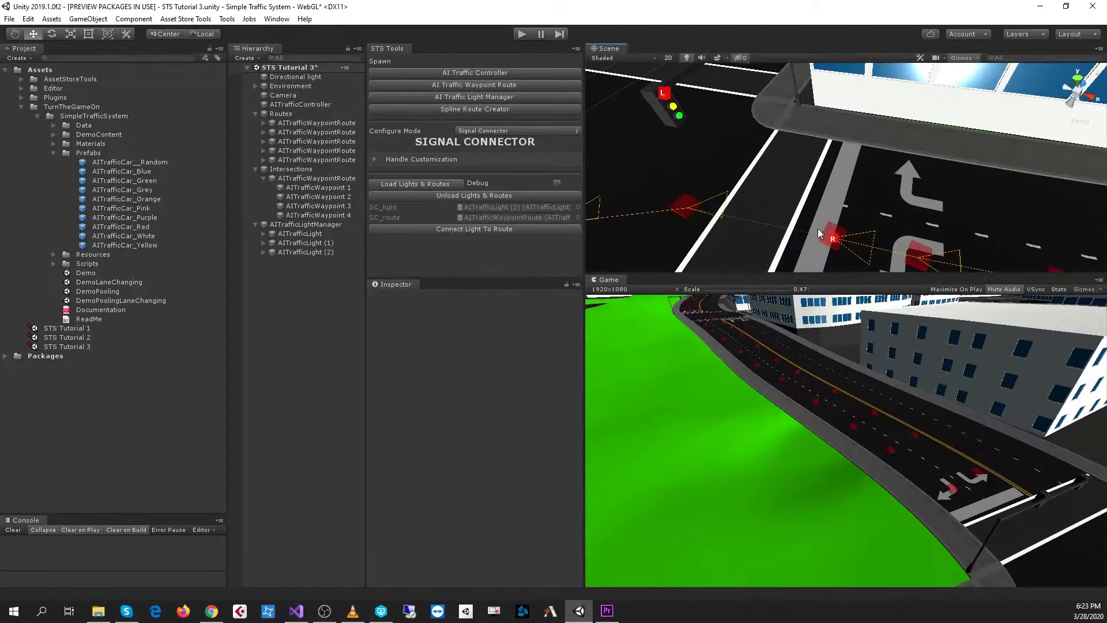
pyautogui.click(454, 230)
# Check the Waypoint Route reference of AITrafficLight (2) and locate that route in the hierarchy
pyautogui.moveTo(666, 218); pyautogui.dragTo(767, 188, button='right')
pyautogui.scroll(-2, 767, 188)
pyautogui.moveTo(705, 226); pyautogui.dragTo(801, 175, button='middle')
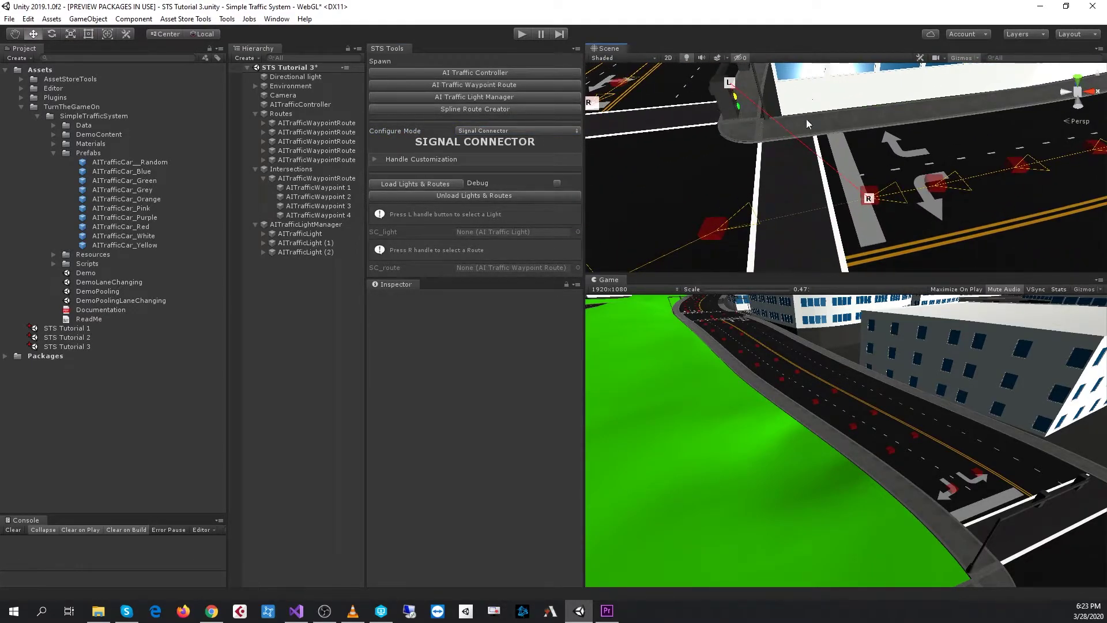
pyautogui.click(300, 234)
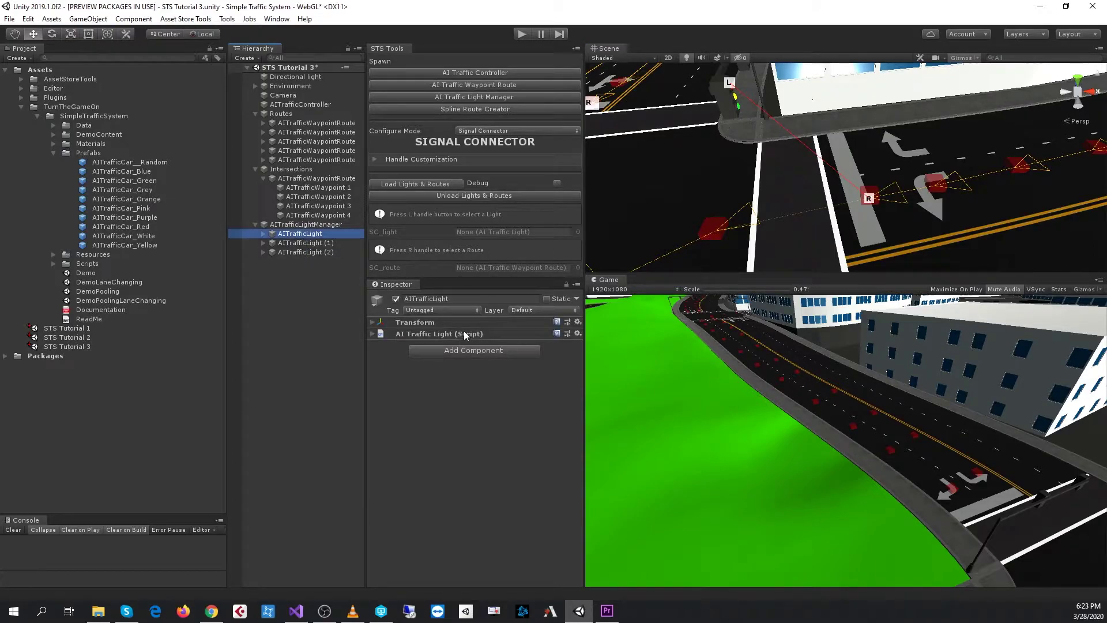
pyautogui.click(464, 333)
pyautogui.click(312, 253)
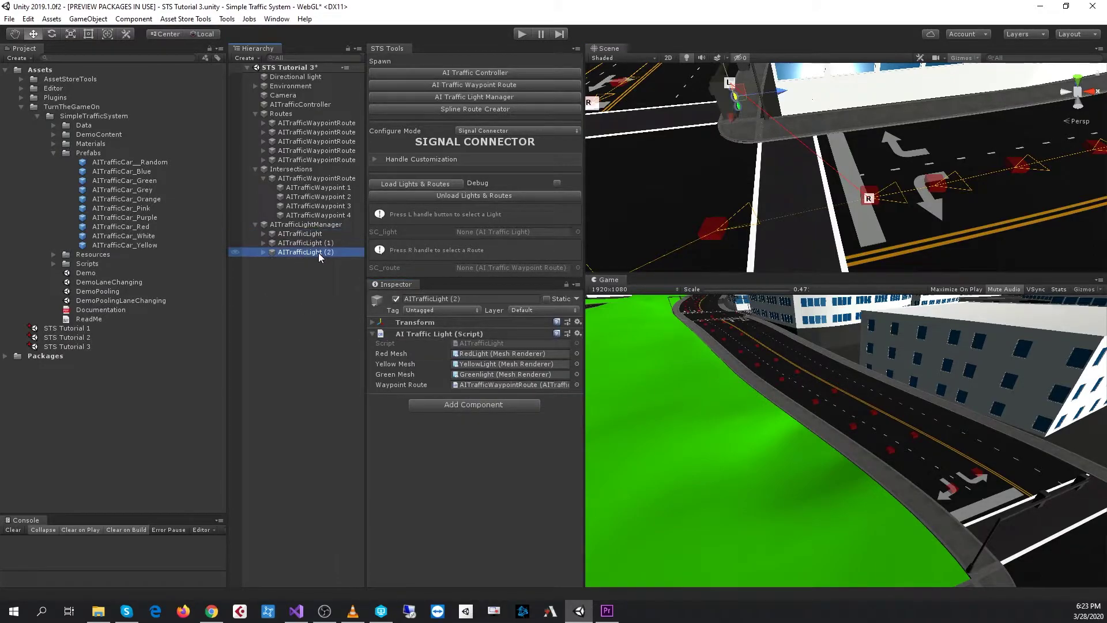
pyautogui.click(487, 385)
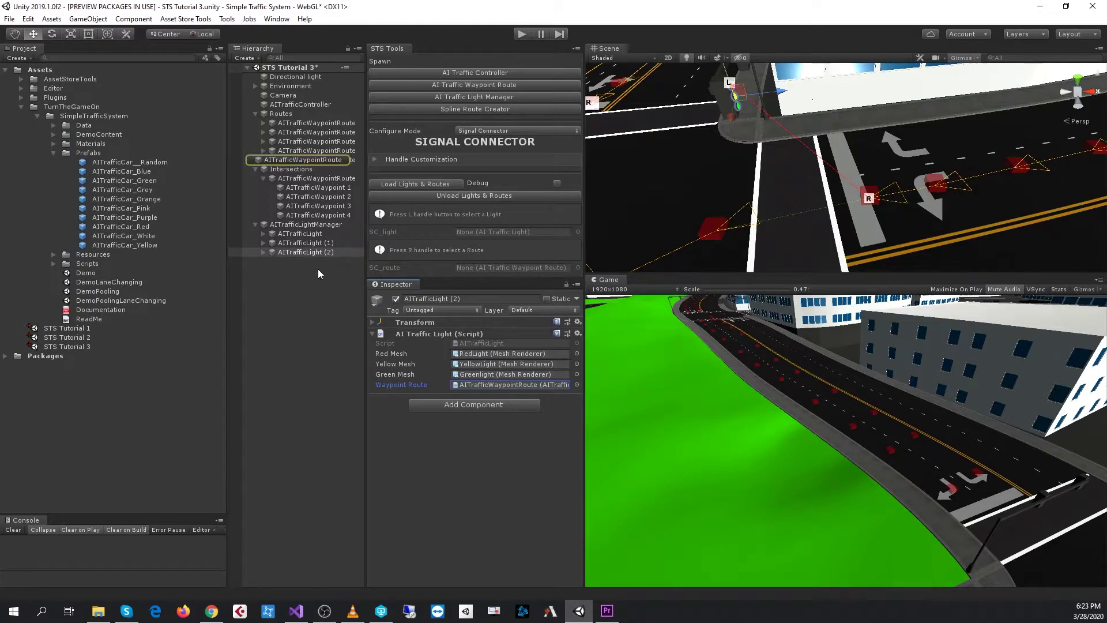
# Connect AITrafficLight to the route in the main road's inner lane, beside the double yellow line
pyautogui.moveTo(634, 124); pyautogui.dragTo(823, 186, button='middle')
pyautogui.click(773, 169)
pyautogui.click(807, 184)
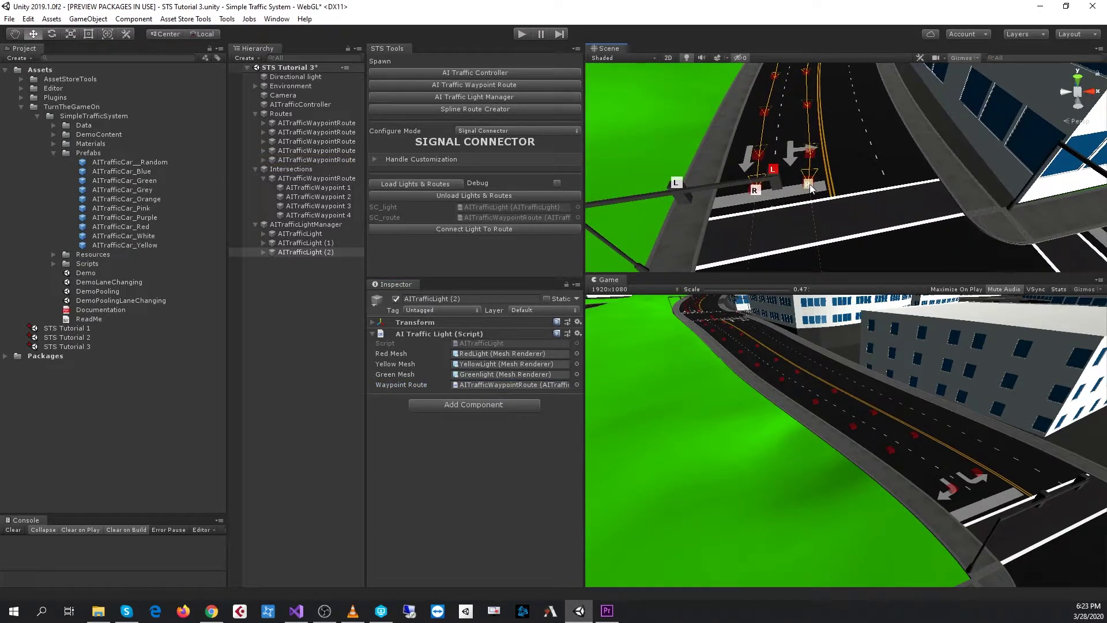
pyautogui.click(513, 229)
# Connect AITrafficLight (1) to the route in the main road's outer lane
pyautogui.click(677, 182)
pyautogui.click(755, 190)
pyautogui.click(475, 230)
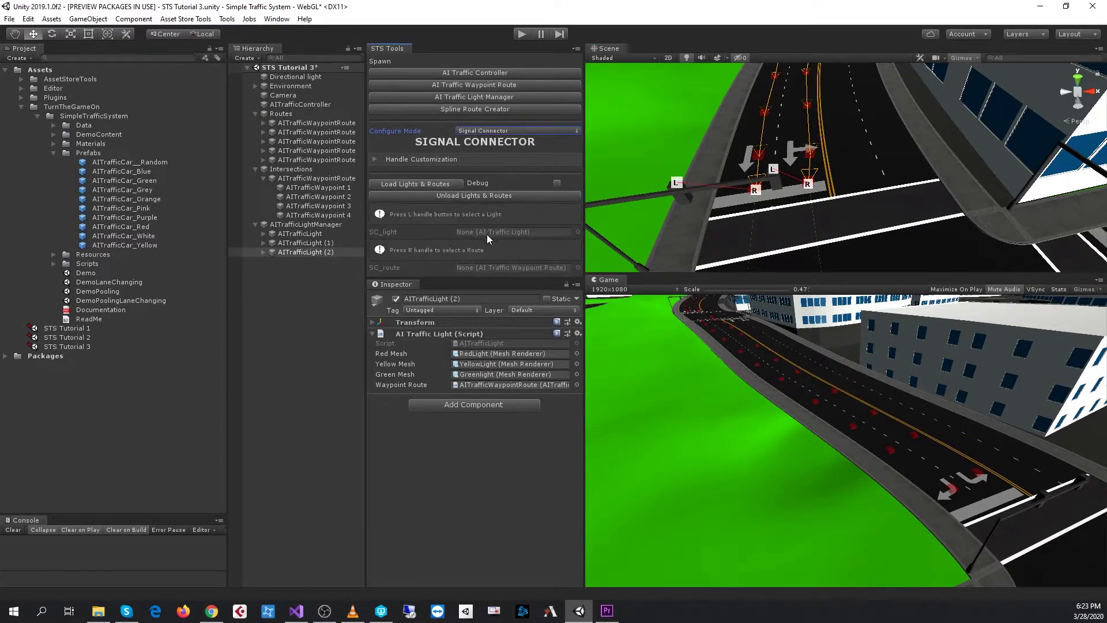
# Examine the AITrafficLightManager's first cycle, its timers and the light-to-route connections at the intersection
pyautogui.click(319, 225)
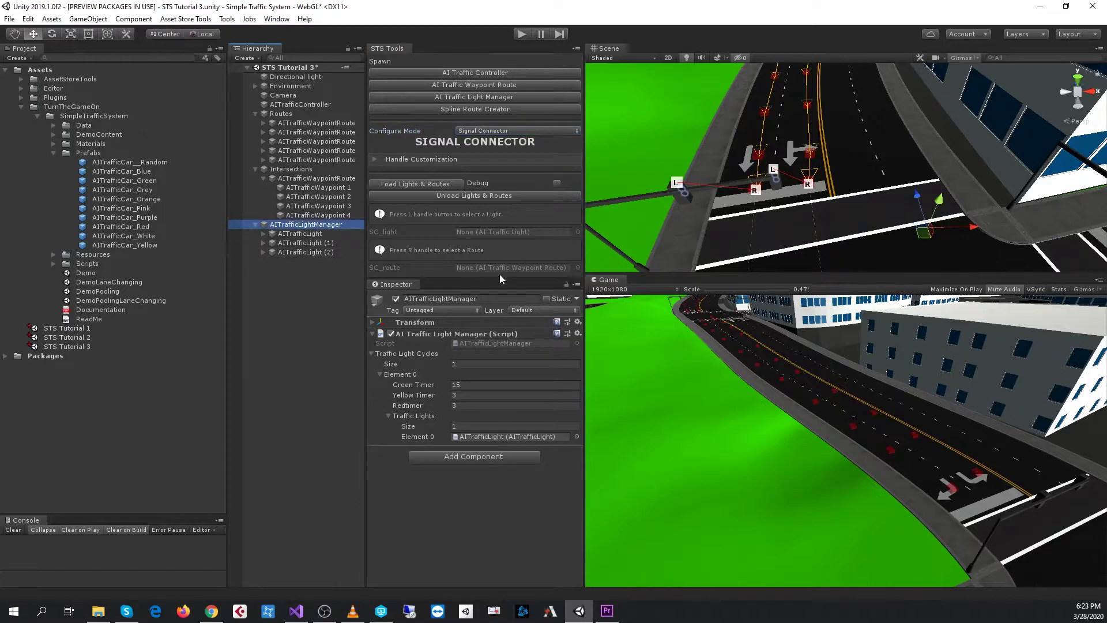
pyautogui.click(380, 374)
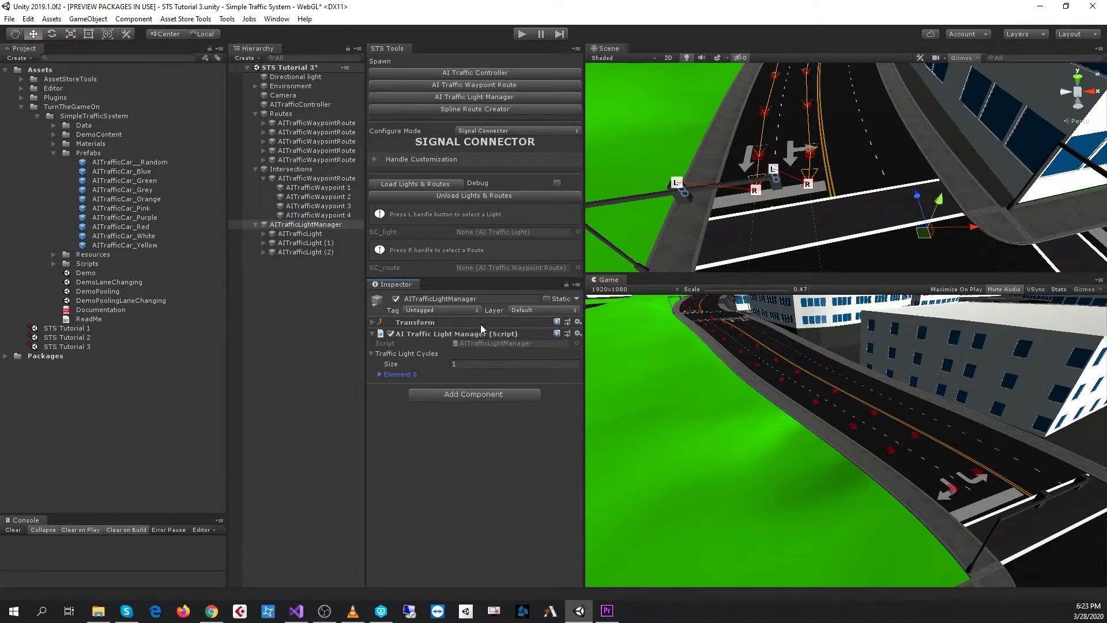
pyautogui.click(264, 178)
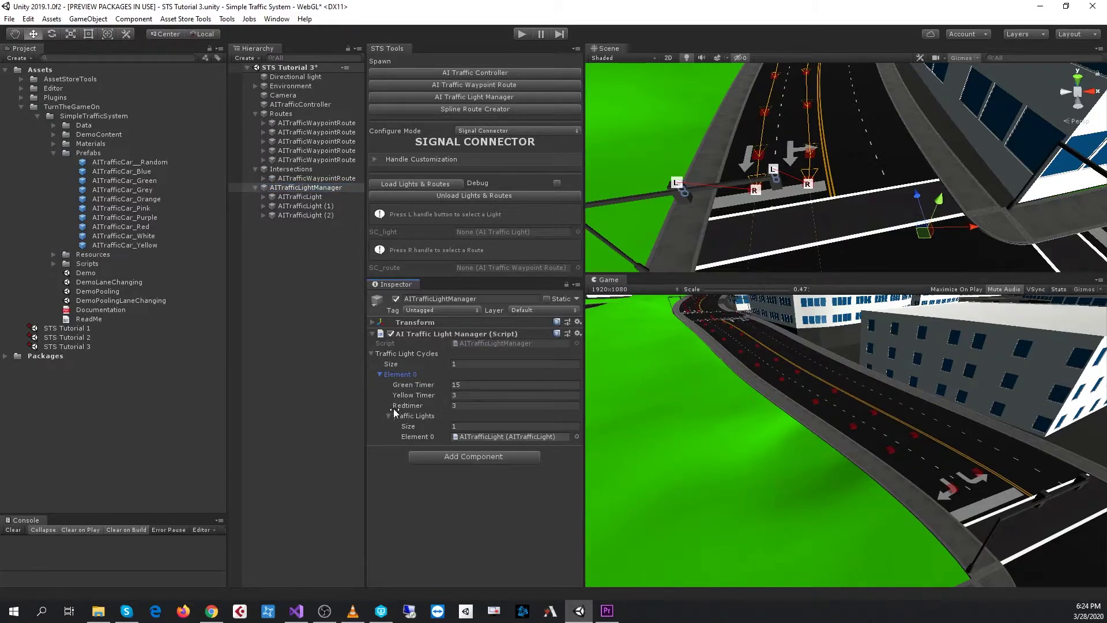
pyautogui.click(388, 415)
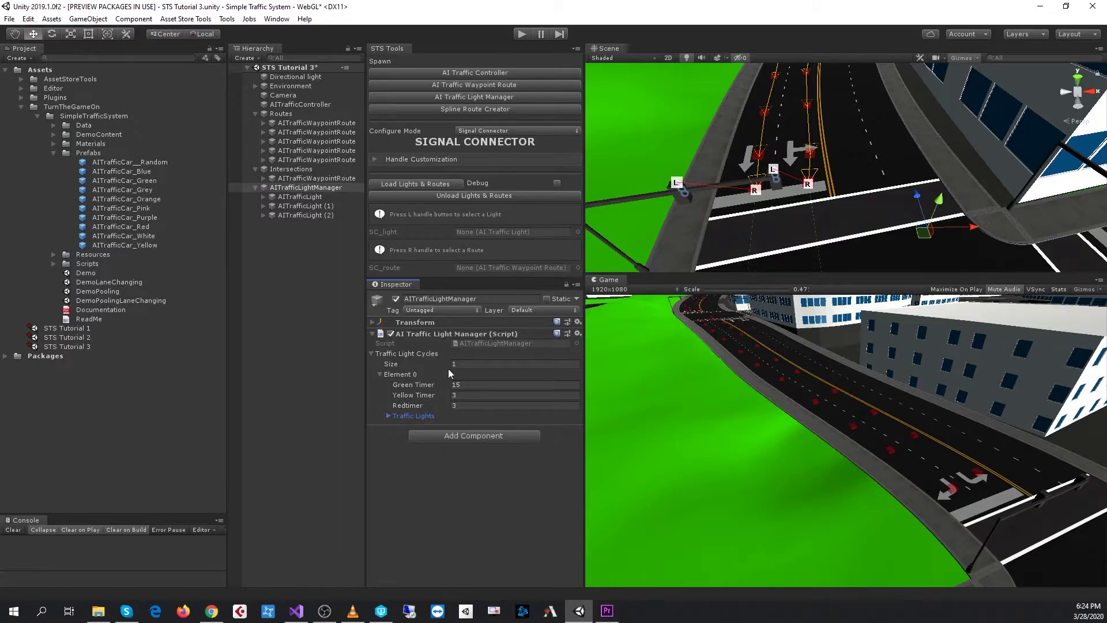
pyautogui.keyDown('alt'); pyautogui.moveTo(686, 188); pyautogui.dragTo(822, 207); pyautogui.keyUp('alt')
pyautogui.moveTo(825, 207); pyautogui.dragTo(1065, 140, button='middle')
pyautogui.scroll(-3, 859, 186)
pyautogui.keyDown('alt'); pyautogui.moveTo(773, 199); pyautogui.dragTo(945, 194); pyautogui.keyUp('alt')
pyautogui.moveTo(869, 209); pyautogui.dragTo(962, 151, button='middle')
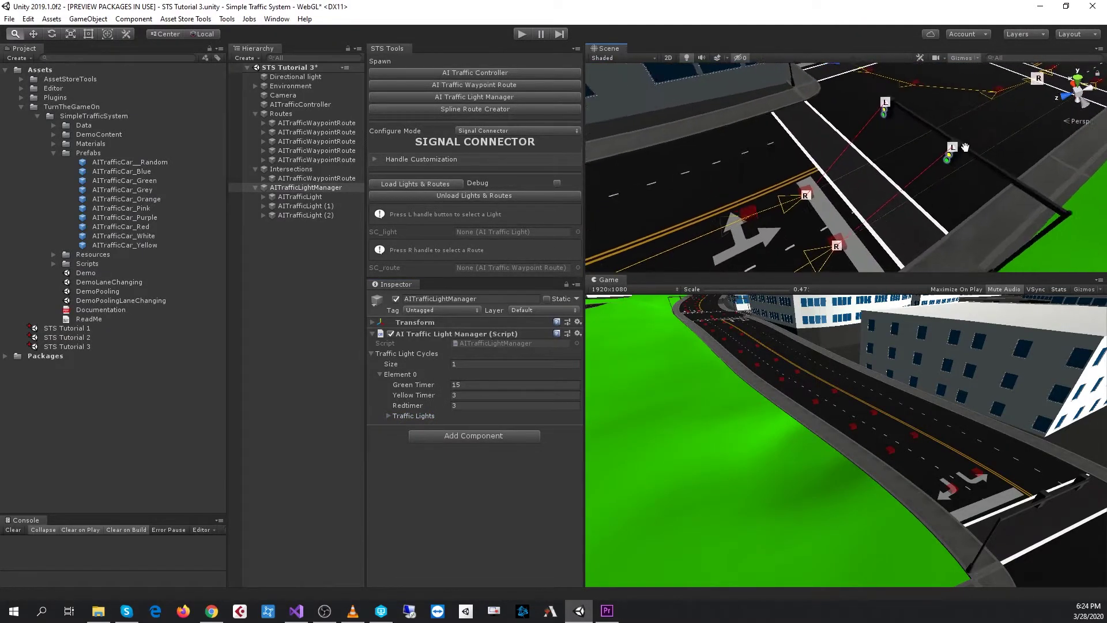
# Check which traffic light the manager's first cycle references and inspect that light in the hierarchy
pyautogui.click(389, 416)
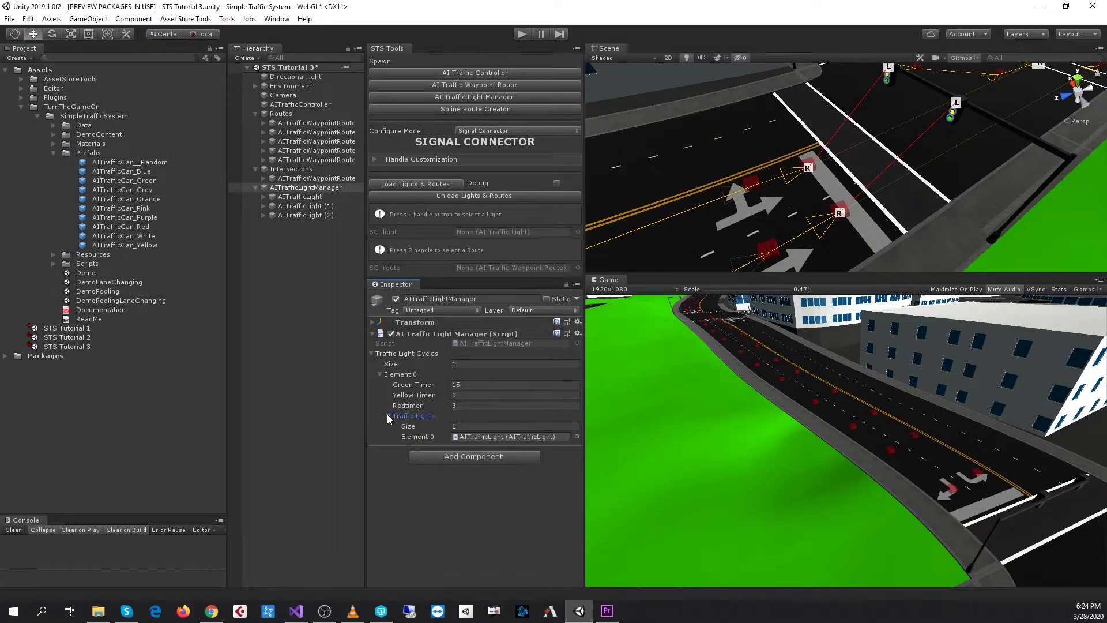
pyautogui.click(487, 436)
pyautogui.moveTo(888, 204); pyautogui.dragTo(980, 201, button='right')
pyautogui.click(309, 198)
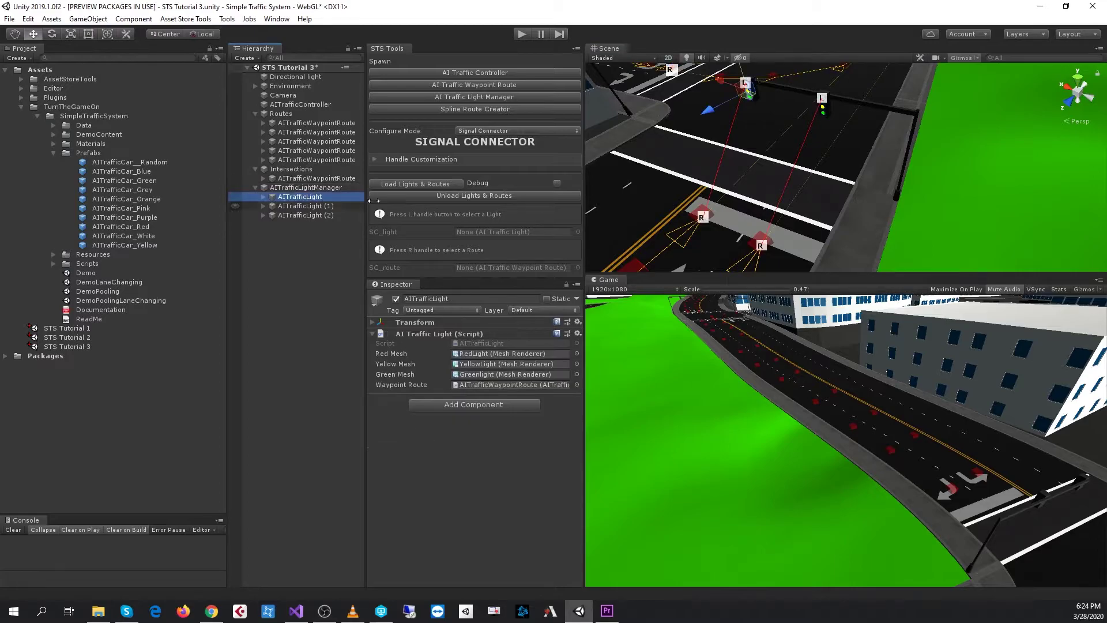
# Unload the lights and routes and set the Configure Mode to Off
pyautogui.click(467, 197)
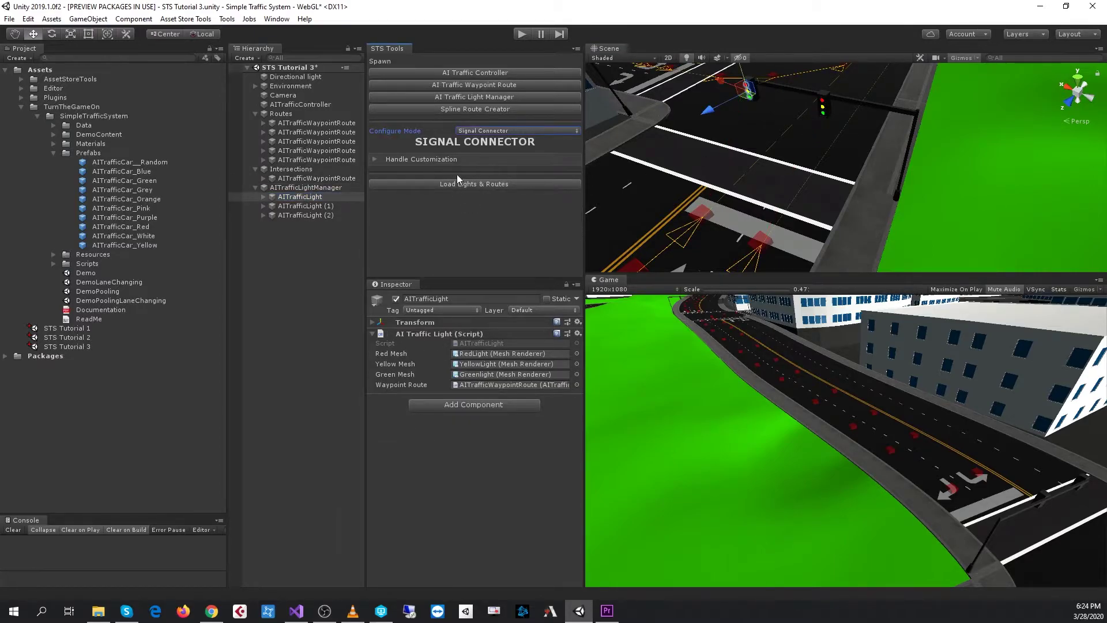
pyautogui.click(514, 130)
pyautogui.click(501, 143)
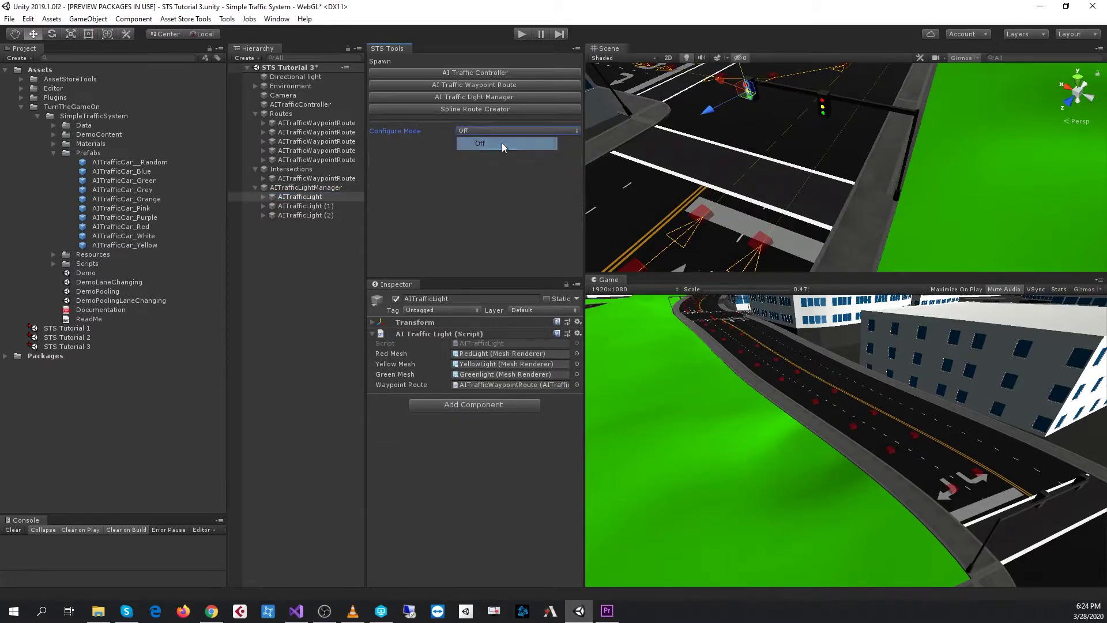
# Rename the first traffic light under AITrafficLightManager as AITrafficLight (0)
pyautogui.moveTo(713, 190); pyautogui.dragTo(788, 164, button='right')
pyautogui.moveTo(740, 169); pyautogui.dragTo(786, 154, button='middle')
pyautogui.moveTo(786, 155); pyautogui.dragTo(783, 197, button='right')
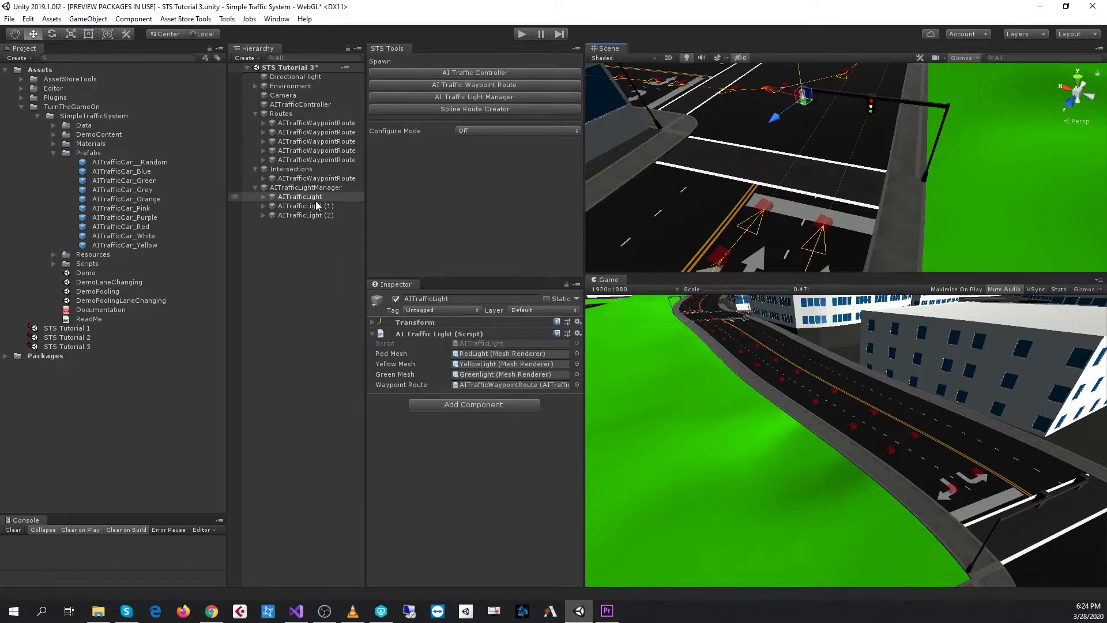
pyautogui.click(332, 196)
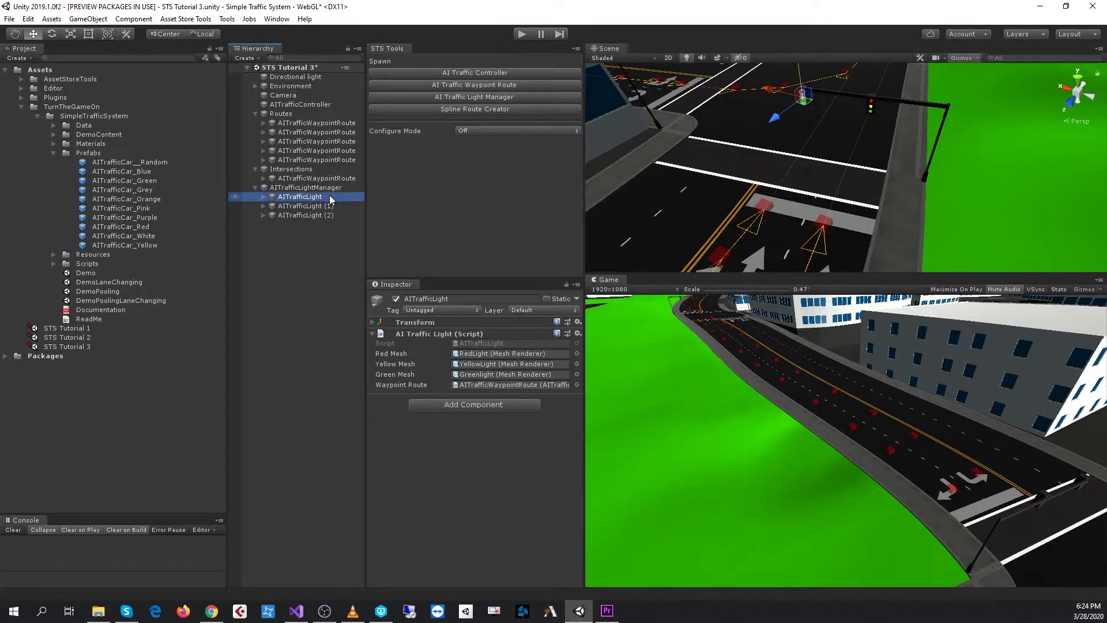
pyautogui.click(329, 195)
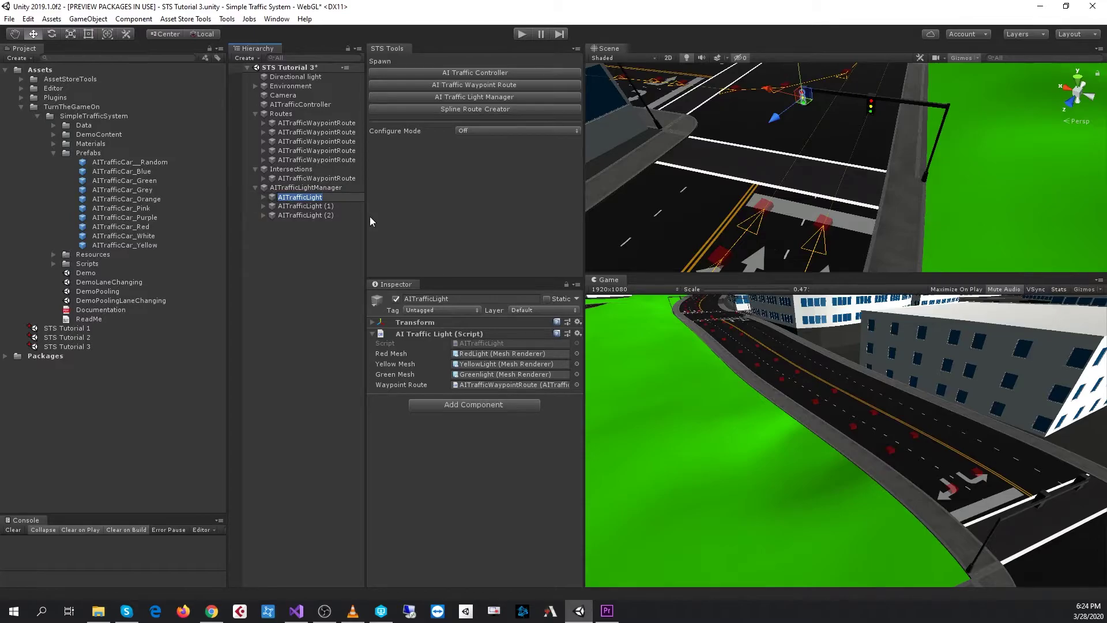
pyautogui.press('End')
pyautogui.write('()')
pyautogui.write('0')
pyautogui.press('Return')
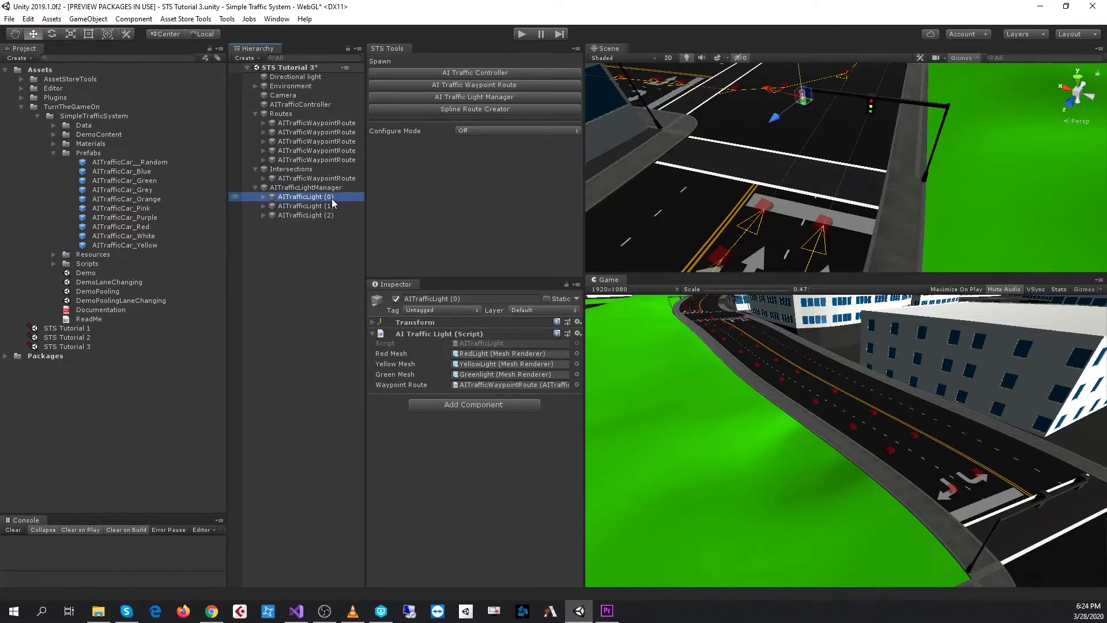
# Set the first cycle's Traffic Lights size to 2 on AITrafficLightManager and assign AITrafficLight (1) as Element 1
pyautogui.click(333, 205)
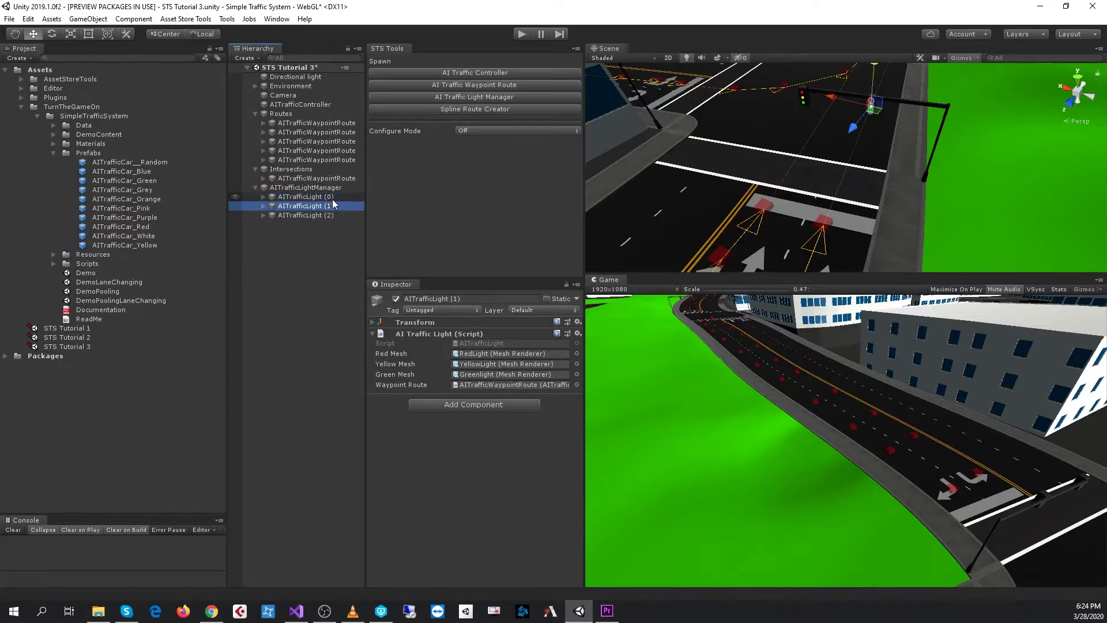
pyautogui.click(289, 179)
pyautogui.click(290, 188)
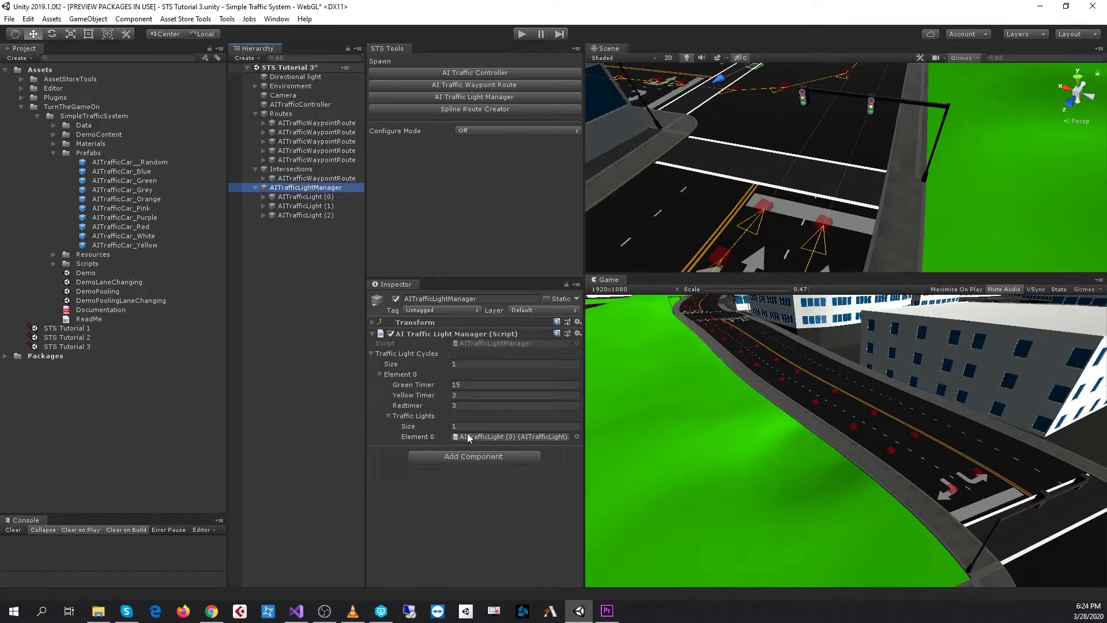
pyautogui.click(506, 425)
pyautogui.write('2')
pyautogui.press('Return')
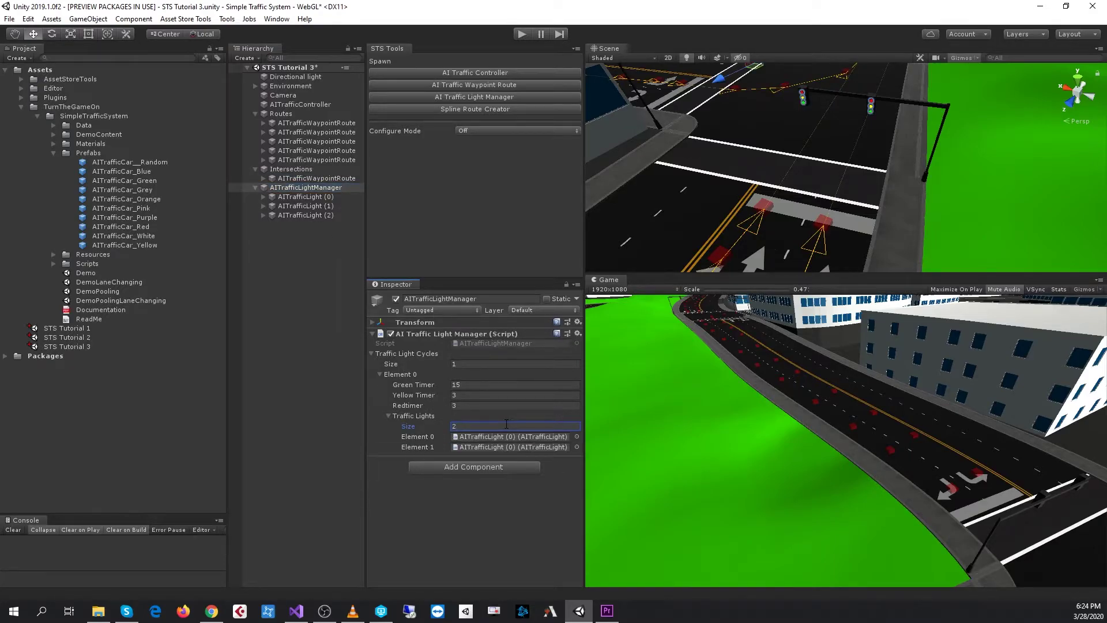
pyautogui.moveTo(320, 207); pyautogui.dragTo(519, 447)
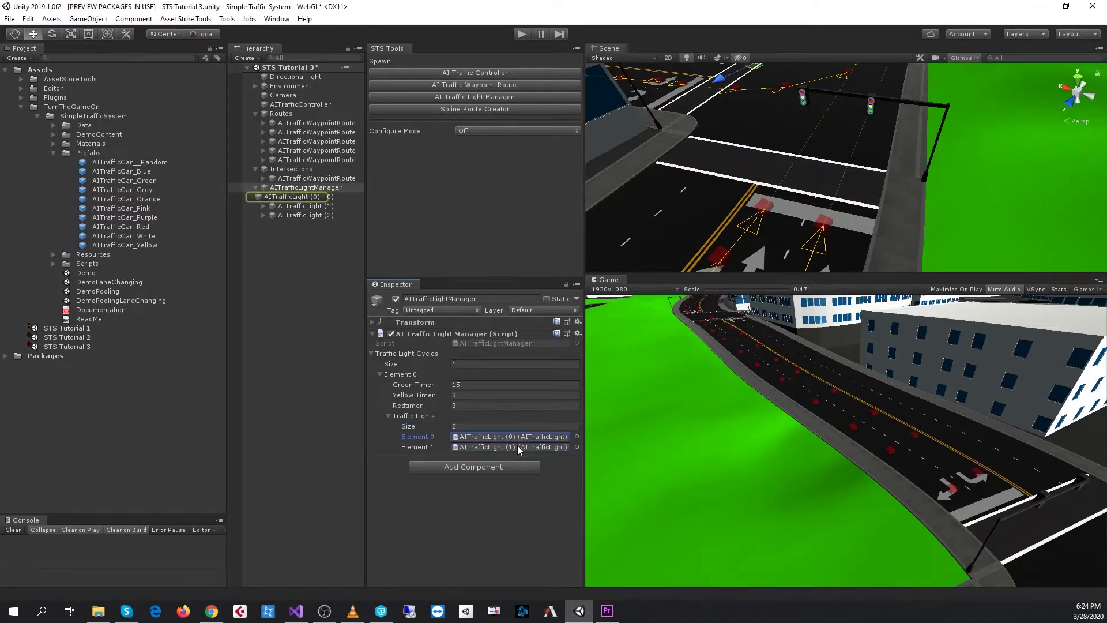
# Increase the Traffic Light Cycles size to 2 and give the second cycle a single light, AITrafficLight (2)
pyautogui.click(464, 364)
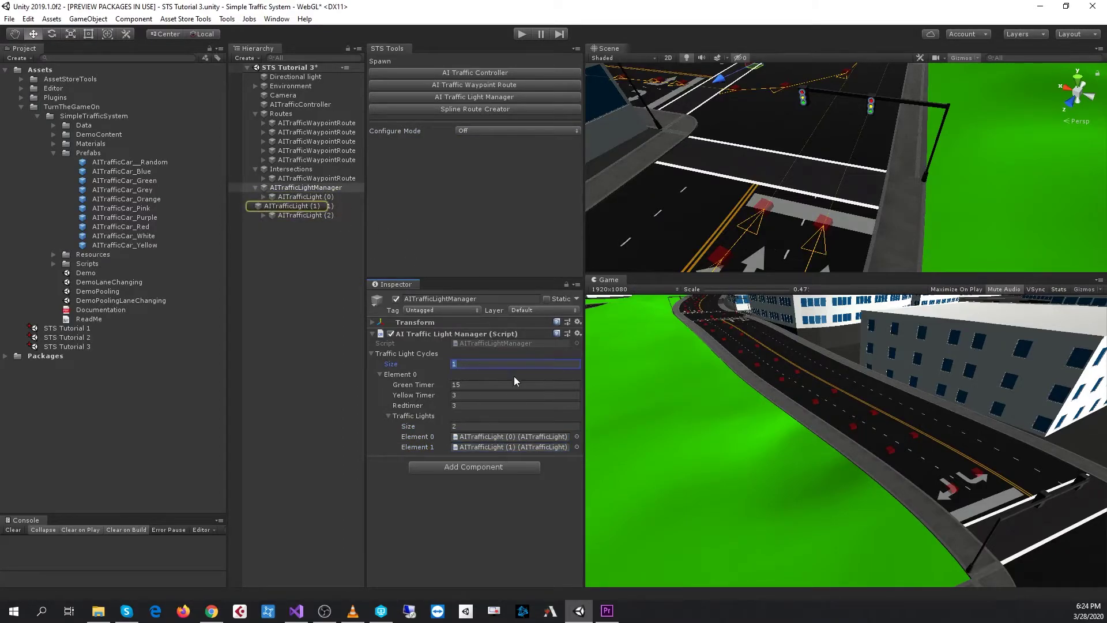
pyautogui.write('2')
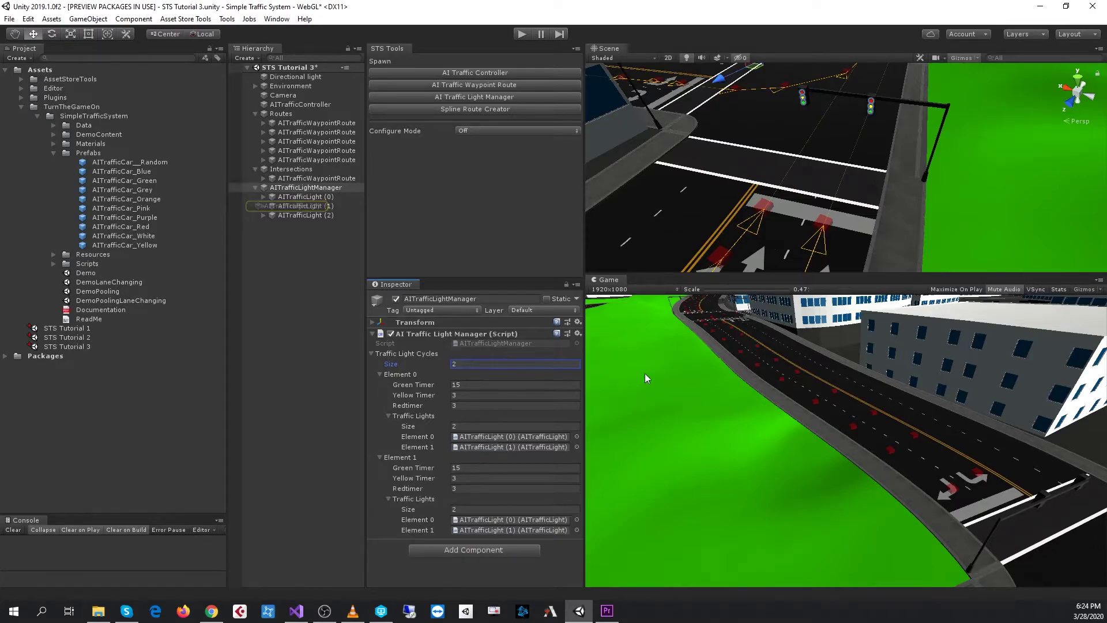
pyautogui.click(476, 510)
pyautogui.press('Return')
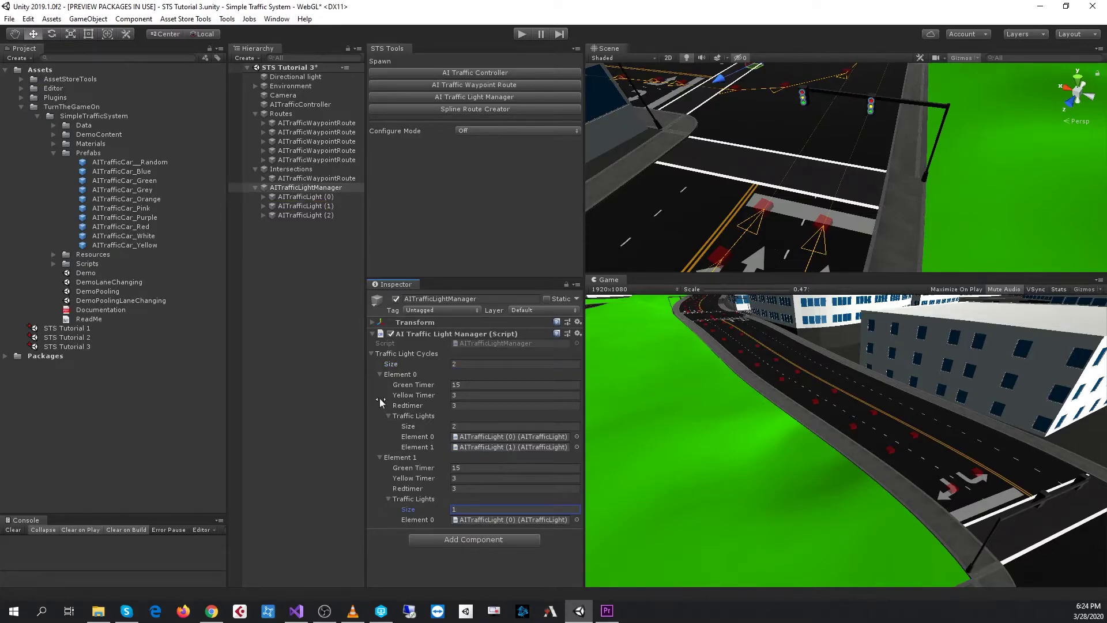
pyautogui.moveTo(306, 215); pyautogui.dragTo(490, 524)
pyautogui.click(389, 416)
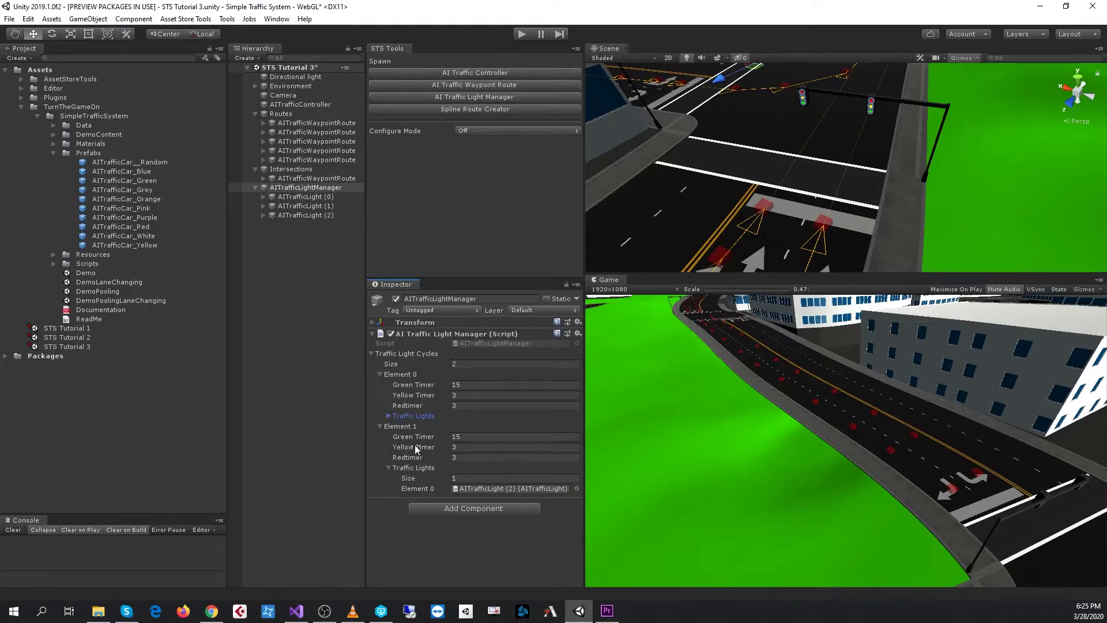